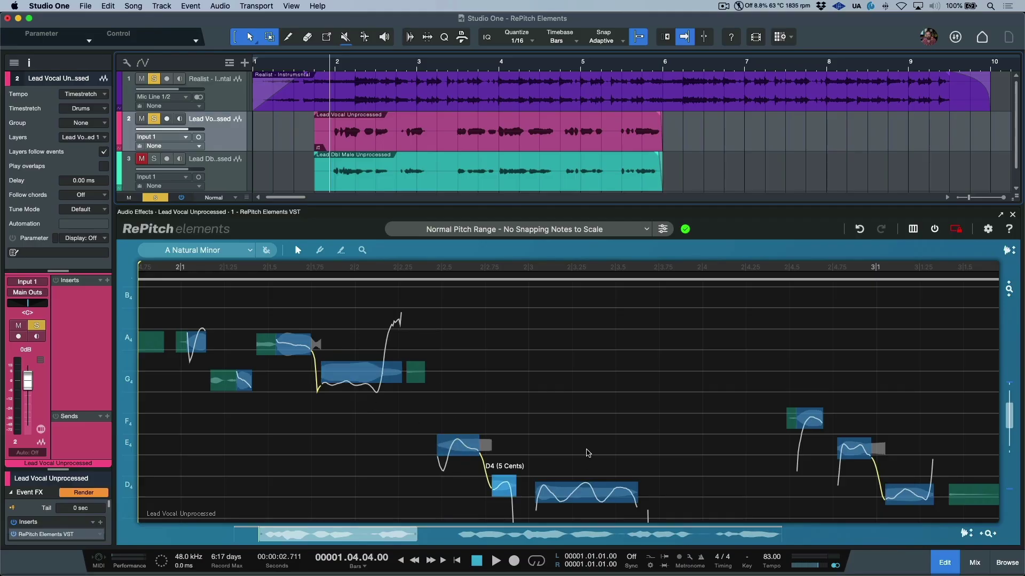
{"action": "left_click_drag", "start_coordinate": [458, 459], "coordinate": [569, 457]}
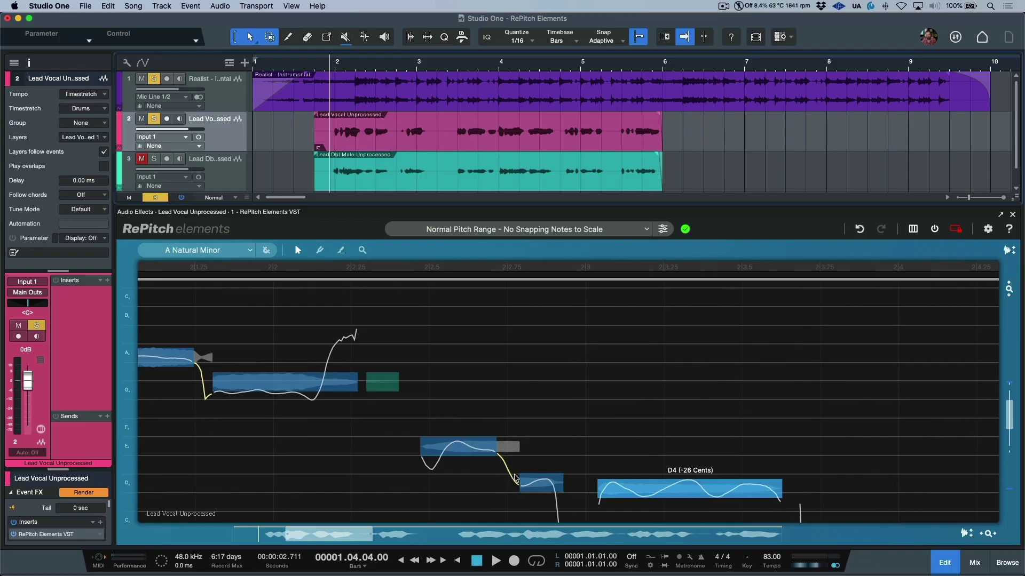
{"action": "scroll", "coordinate": [545, 474], "scroll_direction": "down", "scroll_amount": 5}
{"action": "left_click_drag", "start_coordinate": [236, 383], "coordinate": [411, 387]}
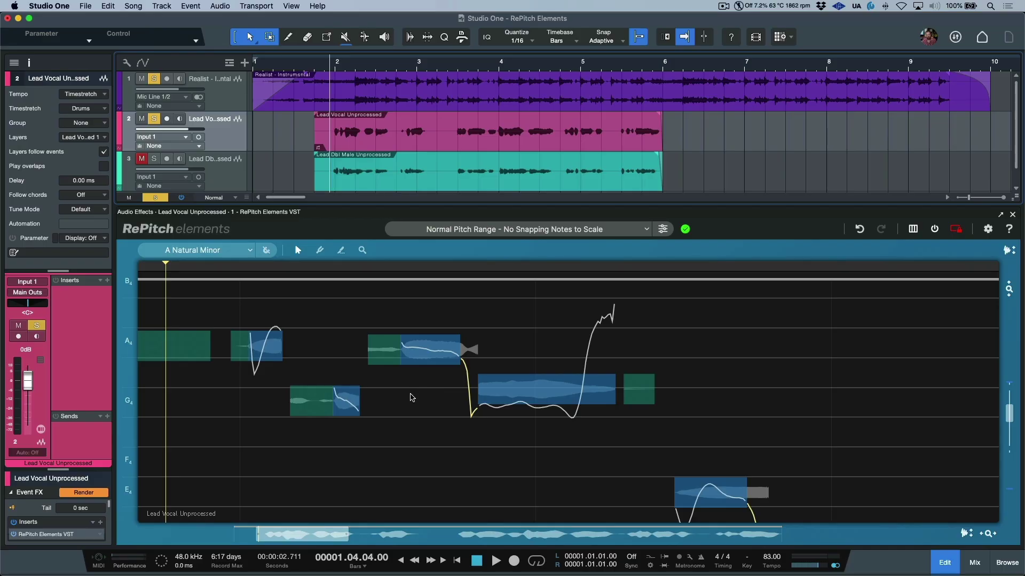
Replace A Blues with A Major in the active scales list, save, and turn on note snapping to the scale
{"action": "left_click", "coordinate": [251, 254]}
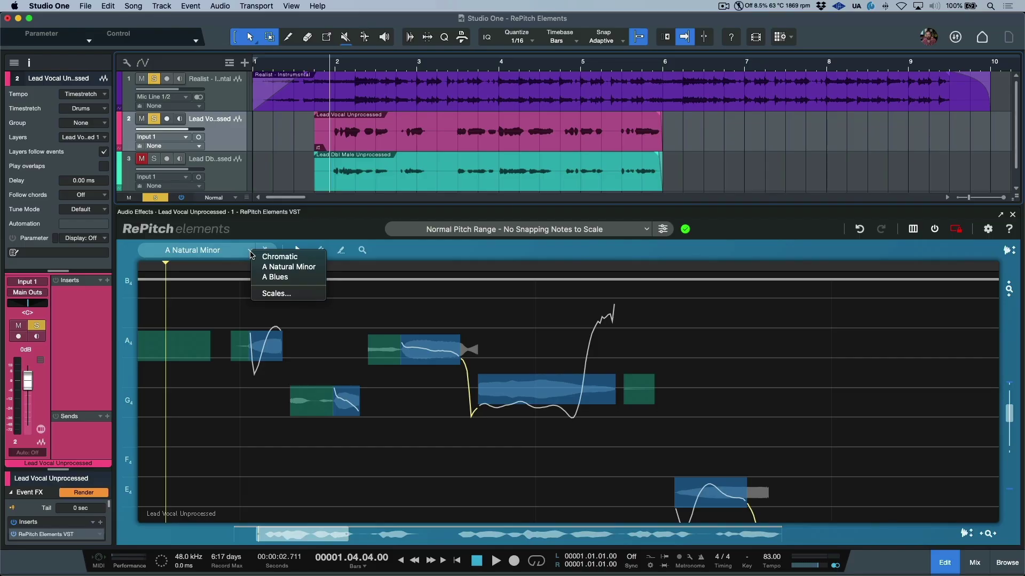
{"action": "left_click", "coordinate": [278, 293]}
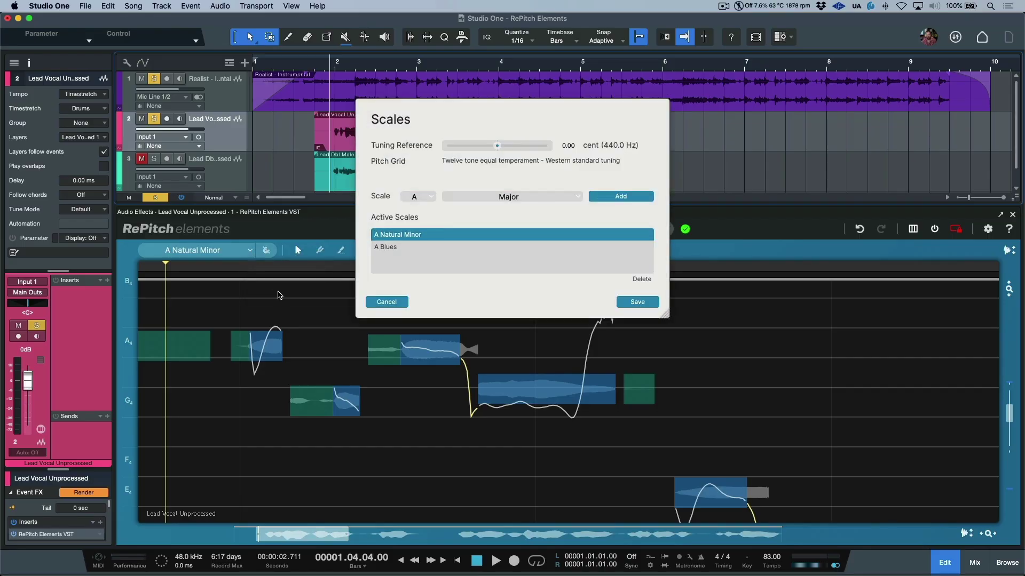
{"action": "left_click", "coordinate": [434, 247]}
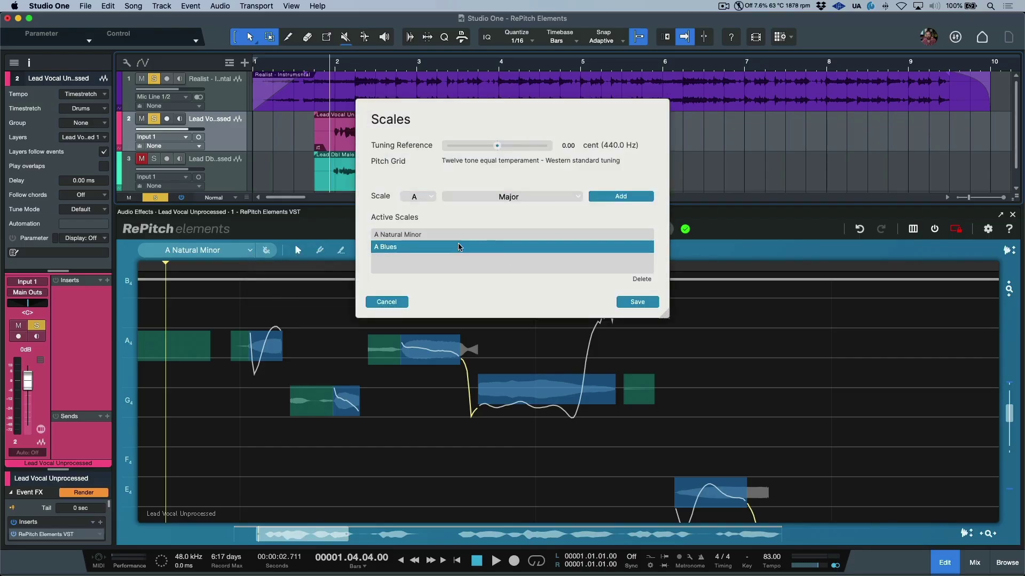
{"action": "left_click", "coordinate": [641, 280]}
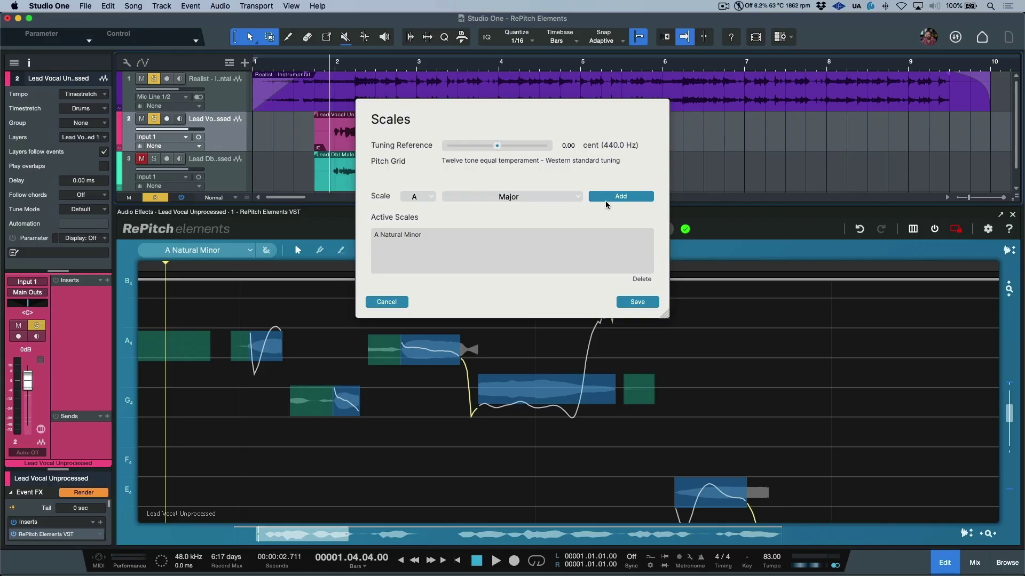
{"action": "left_click", "coordinate": [621, 203]}
{"action": "left_click", "coordinate": [635, 302]}
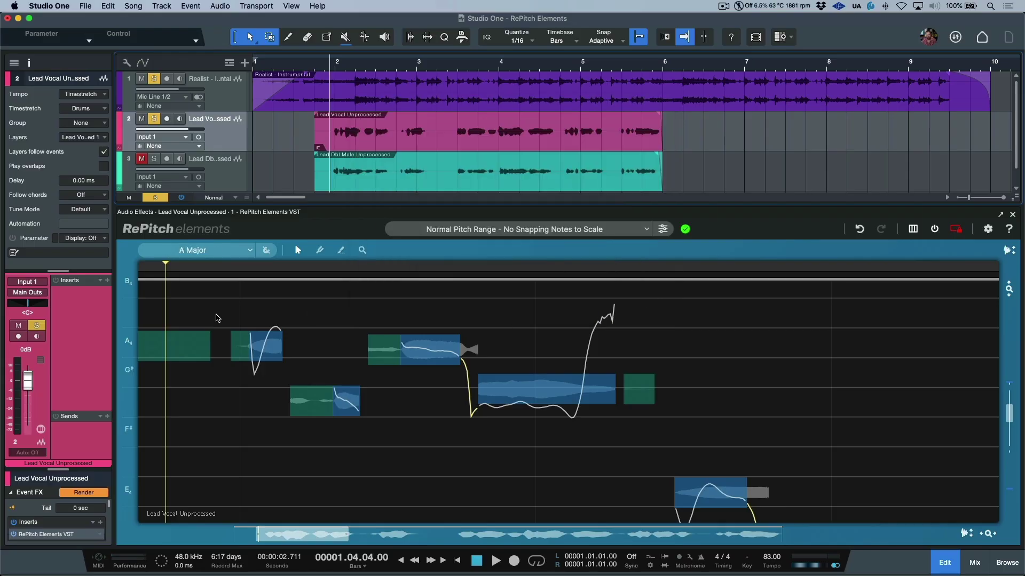
{"action": "left_click", "coordinate": [266, 254]}
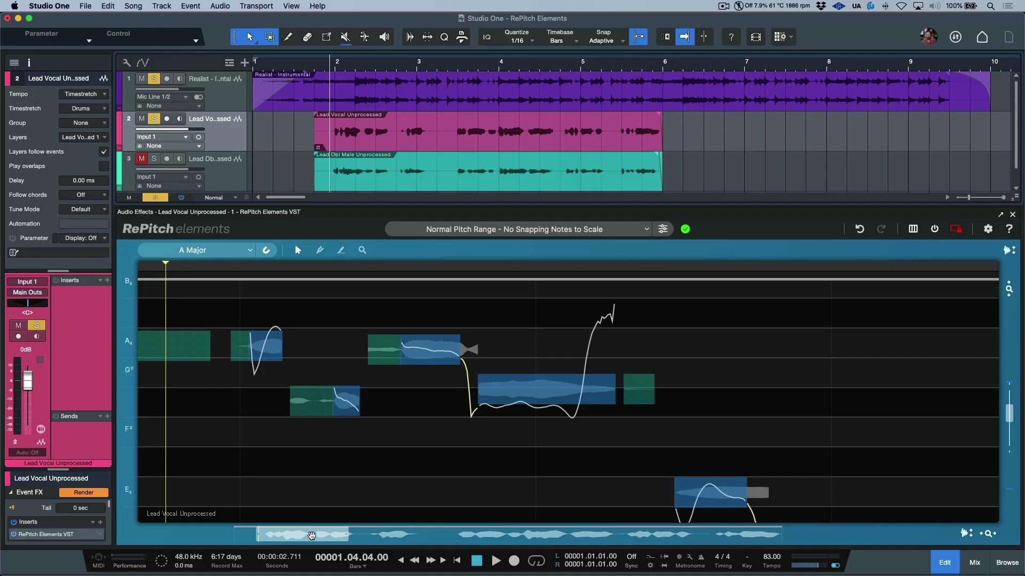
Look through the lead vocal's detected notes and pitch curves along the timeline and across the pitch range
{"action": "left_click_drag", "start_coordinate": [312, 535], "coordinate": [415, 549]}
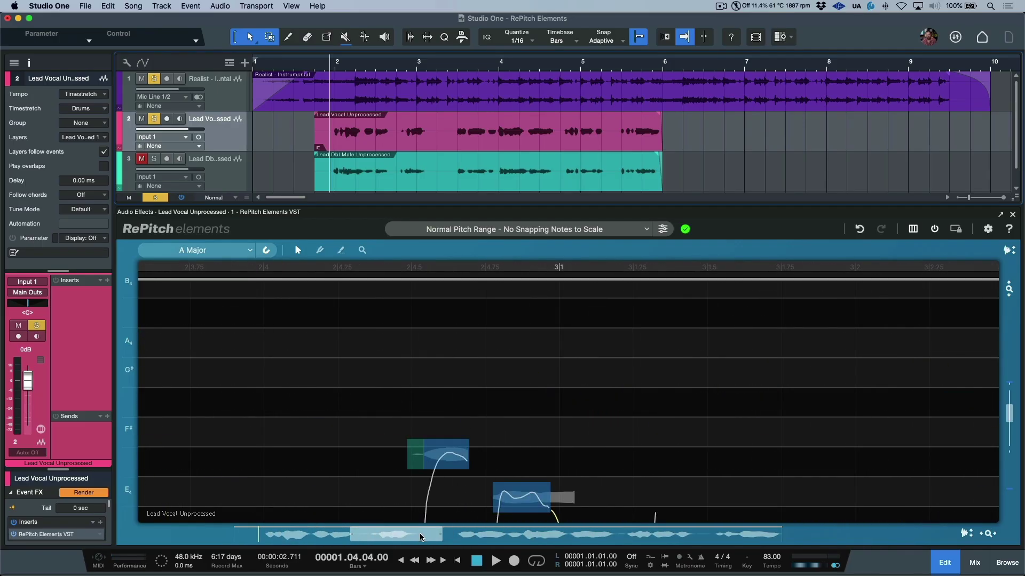
{"action": "scroll", "coordinate": [940, 401], "scroll_direction": "left", "scroll_amount": 10}
{"action": "mouse_move", "coordinate": [1008, 415]}
{"action": "left_mouse_down"}
{"action": "mouse_move", "coordinate": [1009, 374]}
{"action": "mouse_move", "coordinate": [1009, 412]}
{"action": "left_mouse_up"}
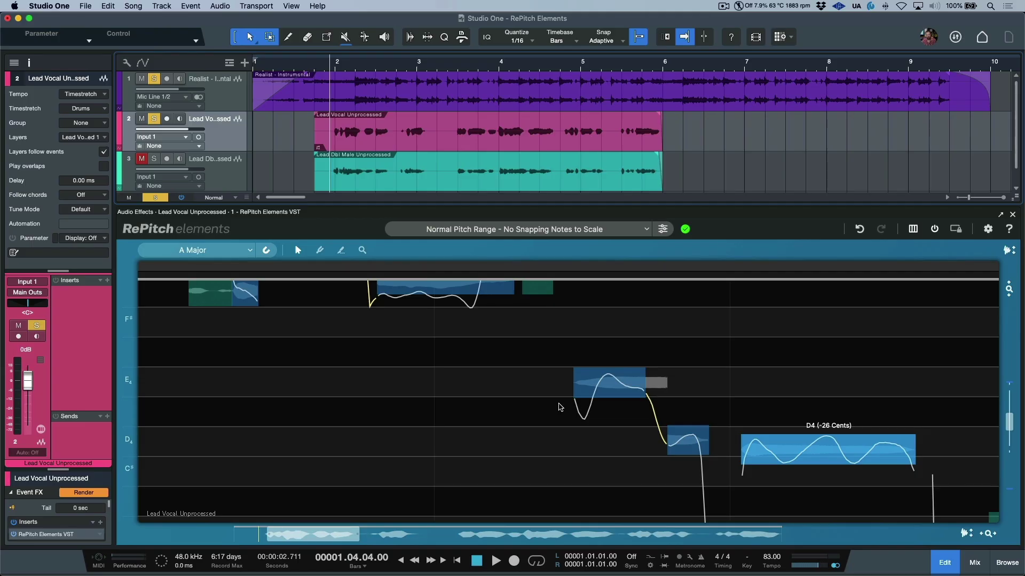
{"action": "left_click_drag", "start_coordinate": [576, 408], "coordinate": [534, 380]}
{"action": "scroll", "coordinate": [534, 380], "scroll_direction": "down", "scroll_amount": 3}
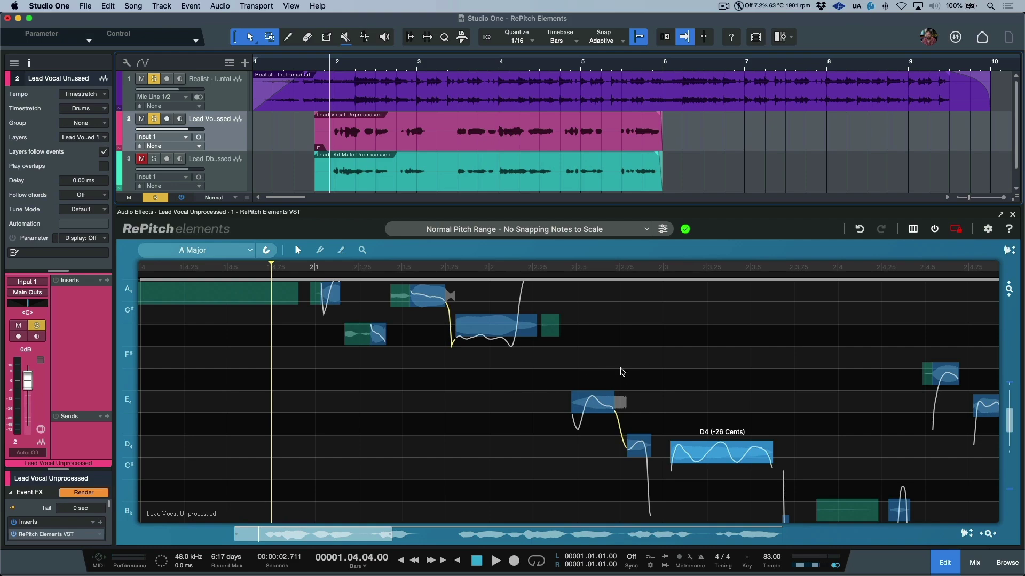
{"action": "scroll", "coordinate": [600, 373], "scroll_direction": "right", "scroll_amount": 5}
{"action": "scroll", "coordinate": [549, 354], "scroll_direction": "right", "scroll_amount": 10}
{"action": "scroll", "coordinate": [550, 347], "scroll_direction": "down", "scroll_amount": 2}
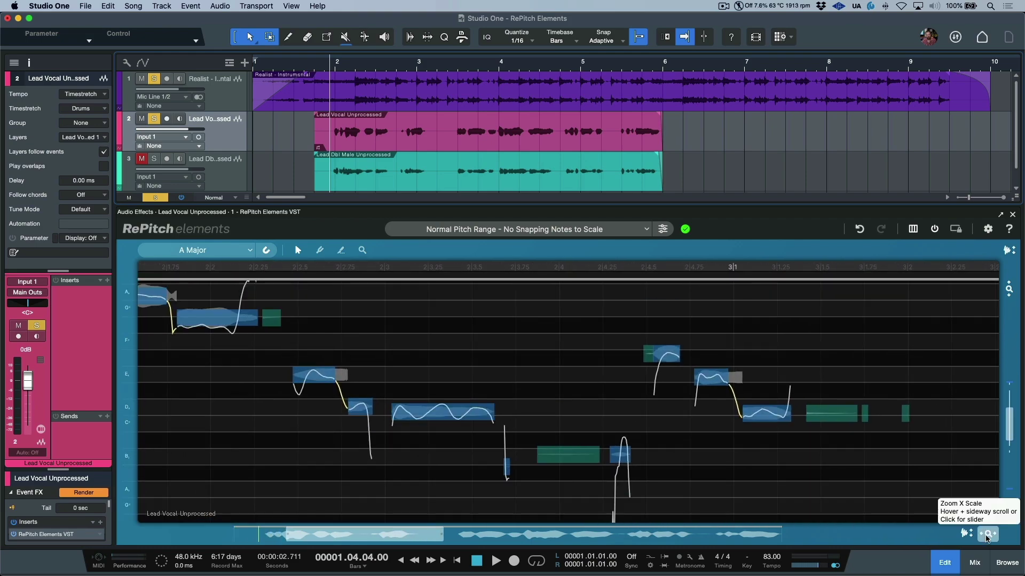
Adjust the time zoom, pitch zoom and waveform scale of the lead vocal's note display
{"action": "left_click", "coordinate": [987, 534]}
{"action": "mouse_move", "coordinate": [981, 522]}
{"action": "left_mouse_down"}
{"action": "mouse_move", "coordinate": [991, 521]}
{"action": "mouse_move", "coordinate": [982, 522]}
{"action": "left_mouse_up"}
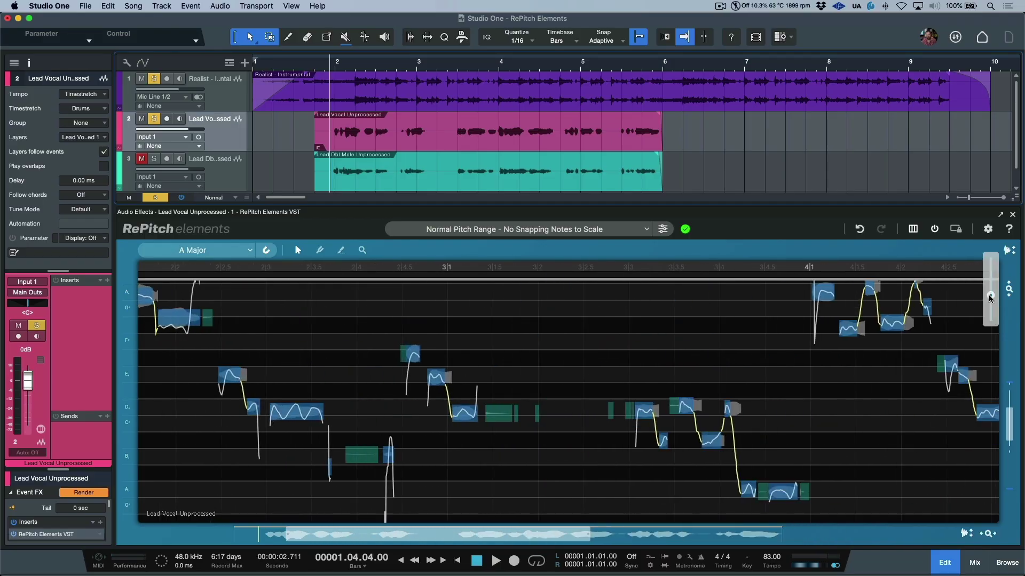
{"action": "mouse_move", "coordinate": [991, 300]}
{"action": "left_mouse_down"}
{"action": "mouse_move", "coordinate": [990, 291]}
{"action": "mouse_move", "coordinate": [990, 303]}
{"action": "left_mouse_up"}
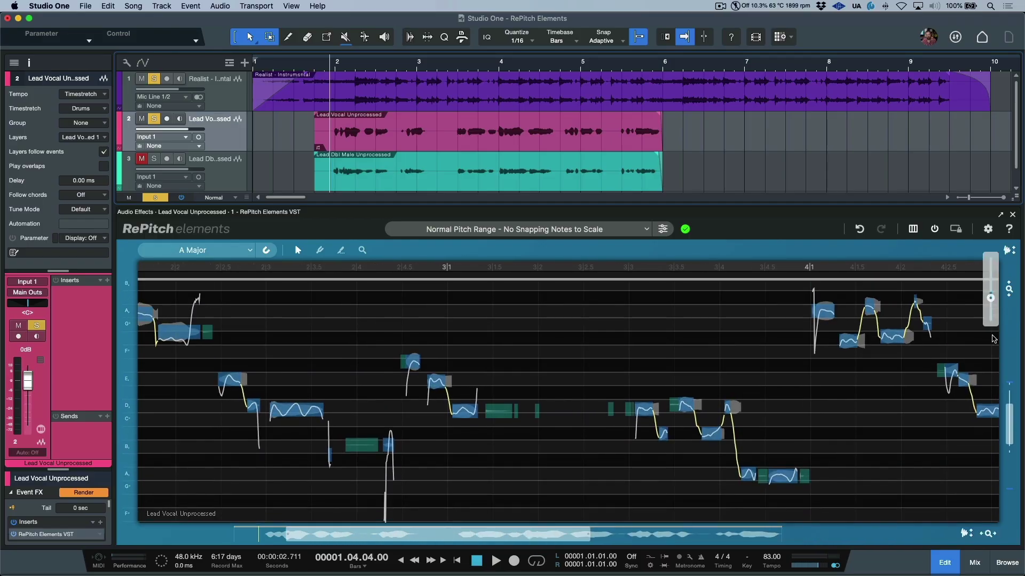
{"action": "left_click", "coordinate": [1009, 253]}
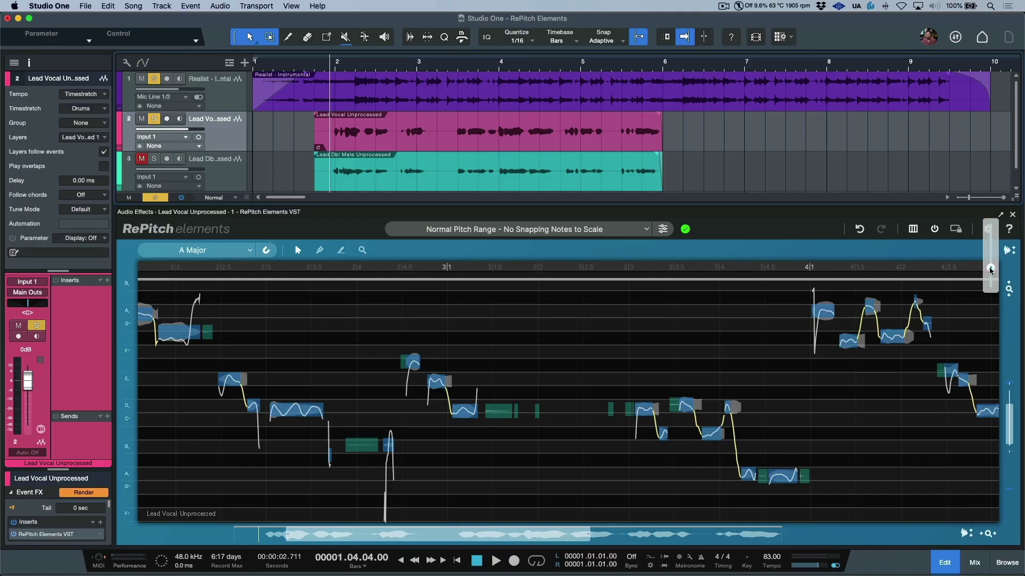
{"action": "mouse_move", "coordinate": [990, 270]}
{"action": "left_mouse_down"}
{"action": "mouse_move", "coordinate": [990, 257]}
{"action": "mouse_move", "coordinate": [991, 268]}
{"action": "left_mouse_up"}
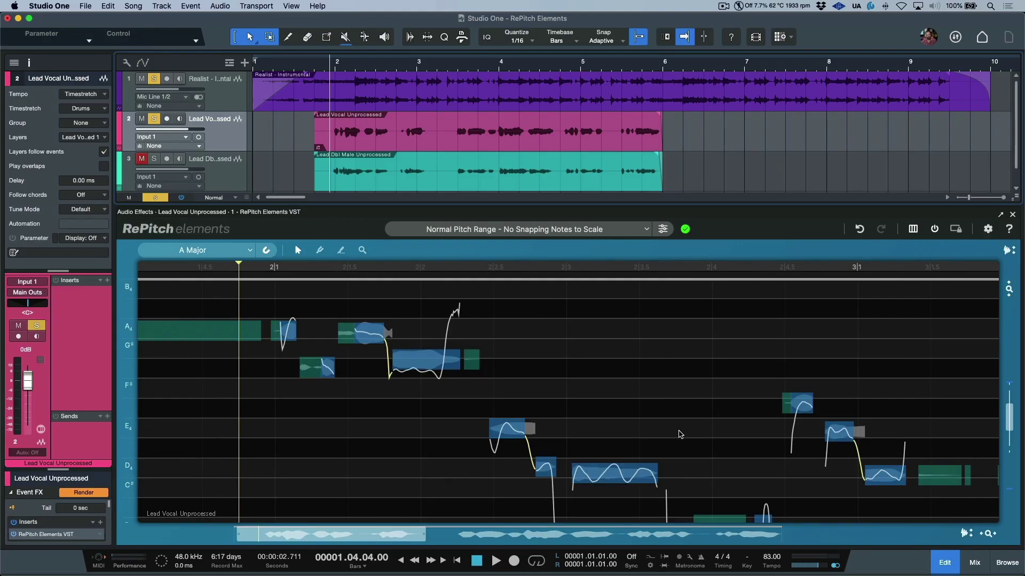
Reprocess the lead vocal with the Normal Pitch Range macro No Snapping Notes to Scale and play it back
{"action": "left_click", "coordinate": [646, 232]}
{"action": "mouse_move", "coordinate": [662, 272]}
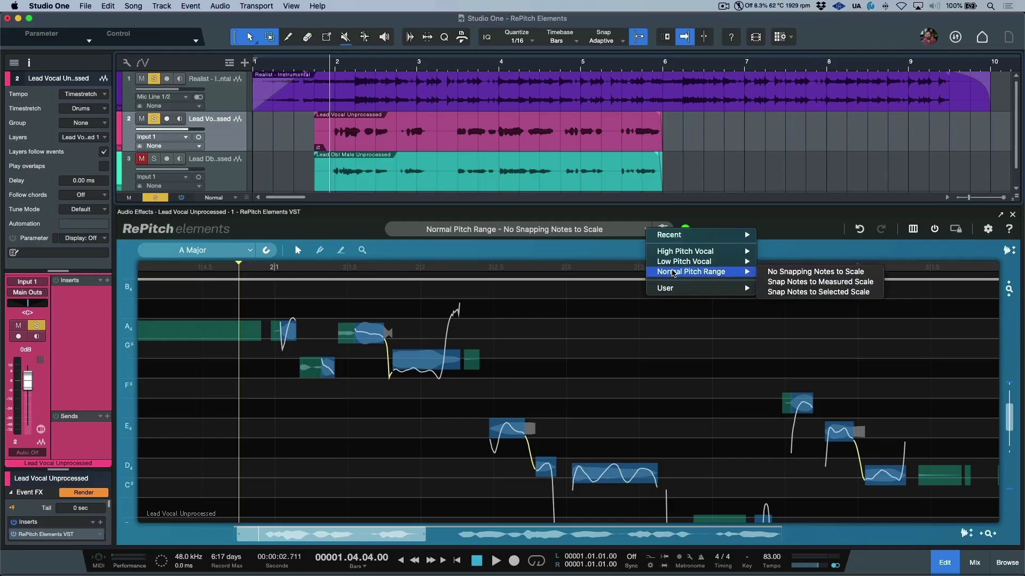
{"action": "left_click", "coordinate": [785, 273]}
{"action": "left_click", "coordinate": [603, 203]}
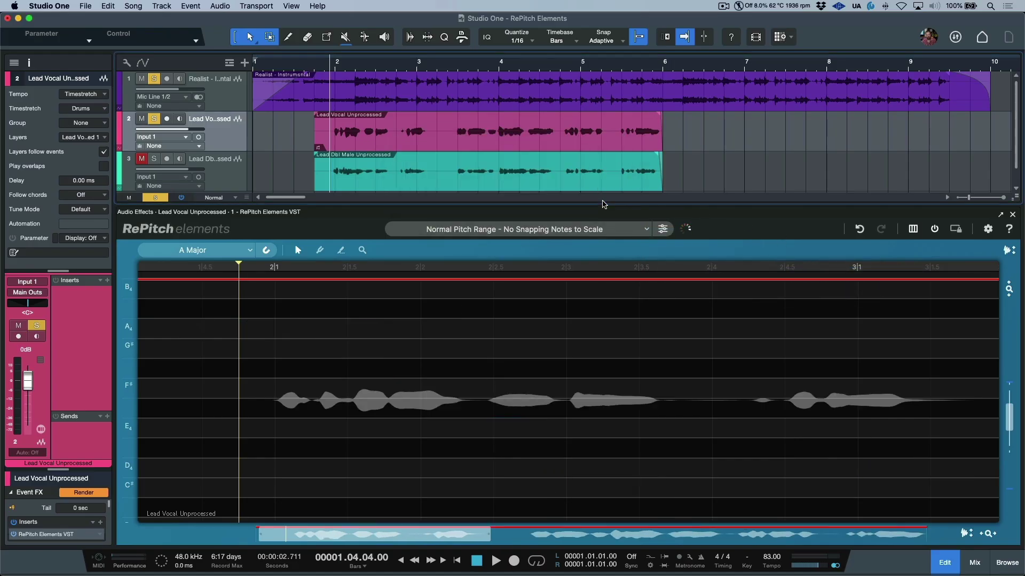
{"action": "key", "text": "space"}
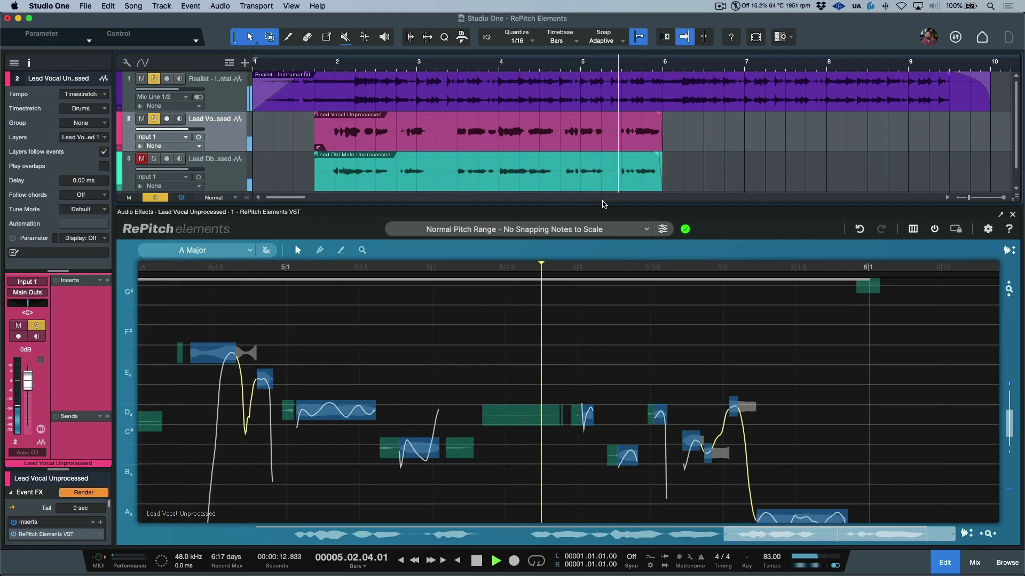
{"action": "key", "text": "space"}
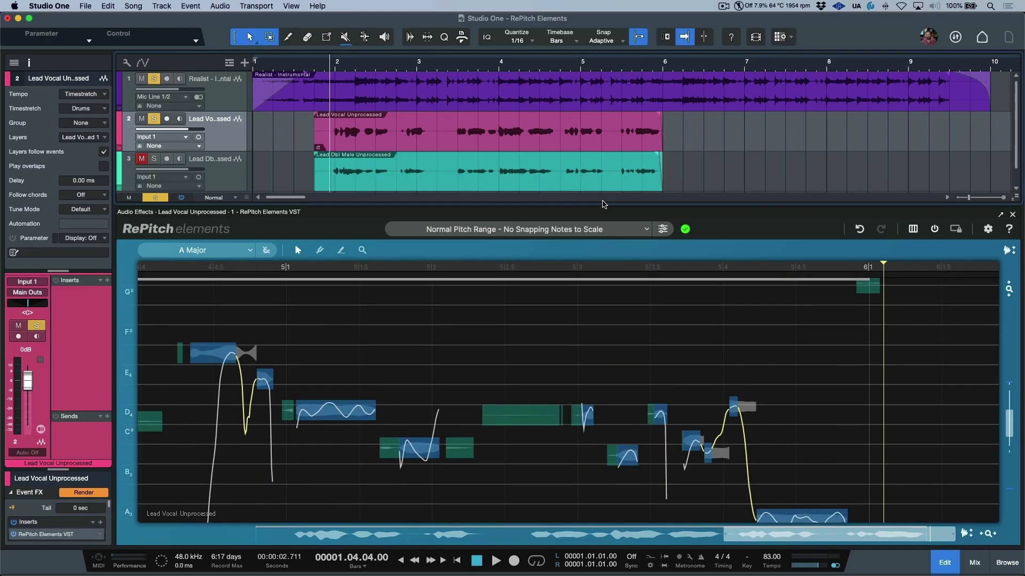
{"action": "left_click", "coordinate": [646, 230]}
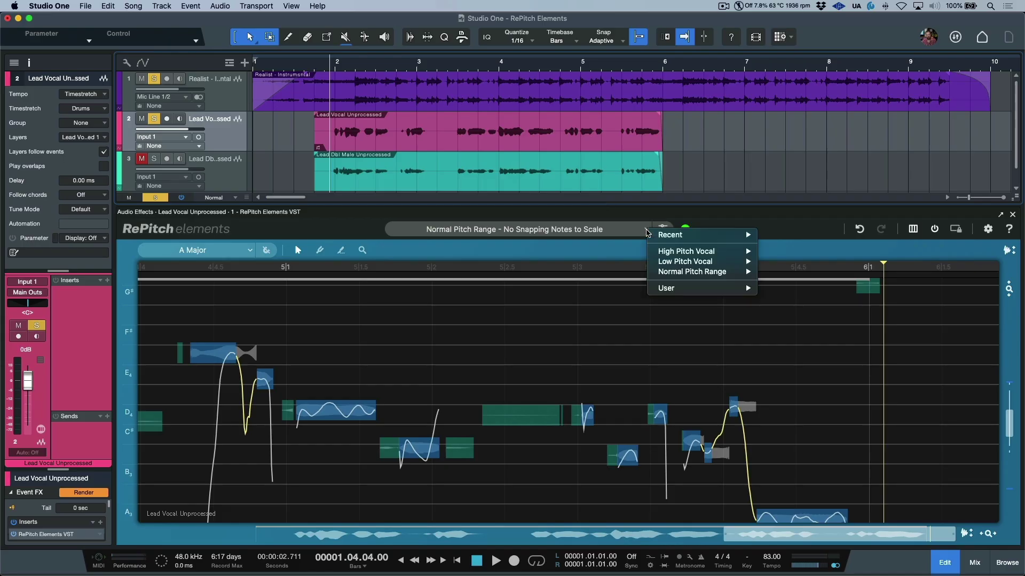
{"action": "mouse_move", "coordinate": [671, 272]}
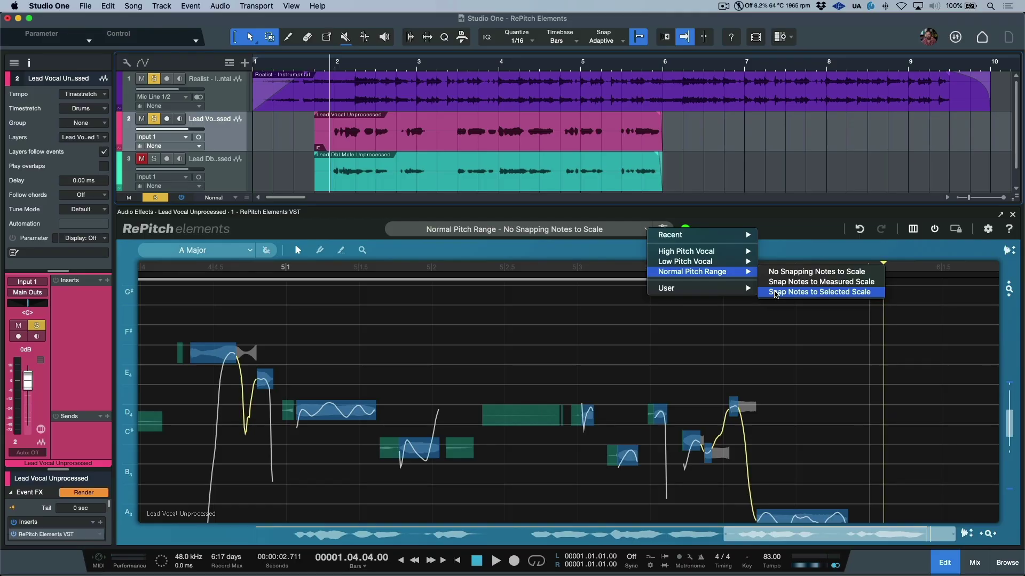
{"action": "left_click", "coordinate": [786, 230]}
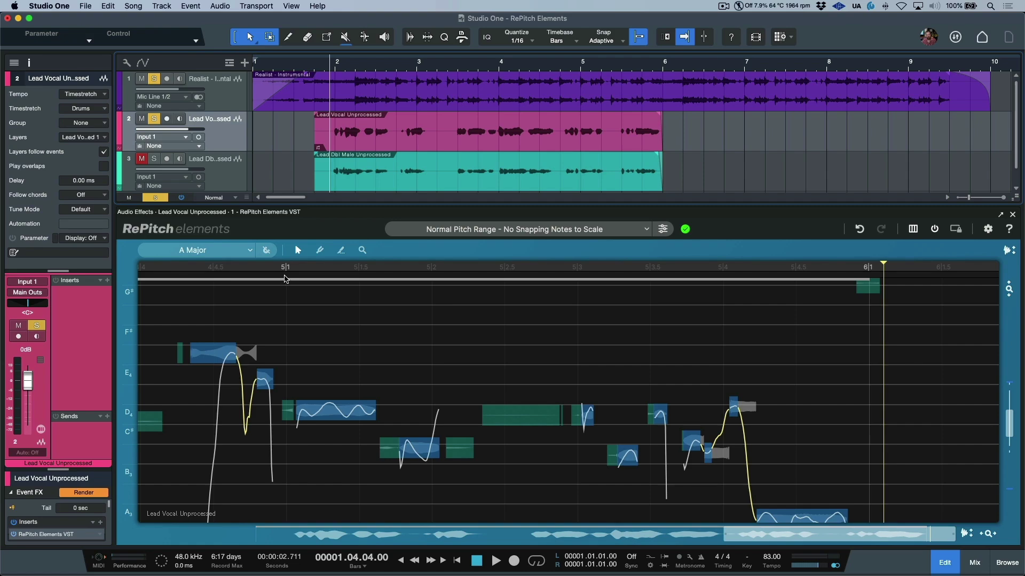
Set the scale to A Natural Minor and turn on note snapping to the scale
{"action": "left_click", "coordinate": [250, 252]}
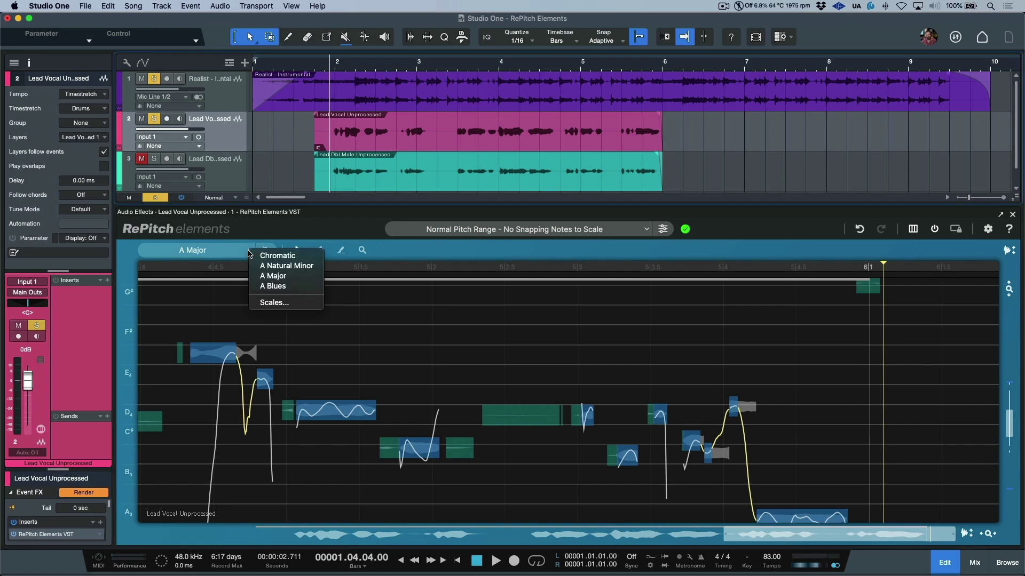
{"action": "left_click", "coordinate": [265, 266]}
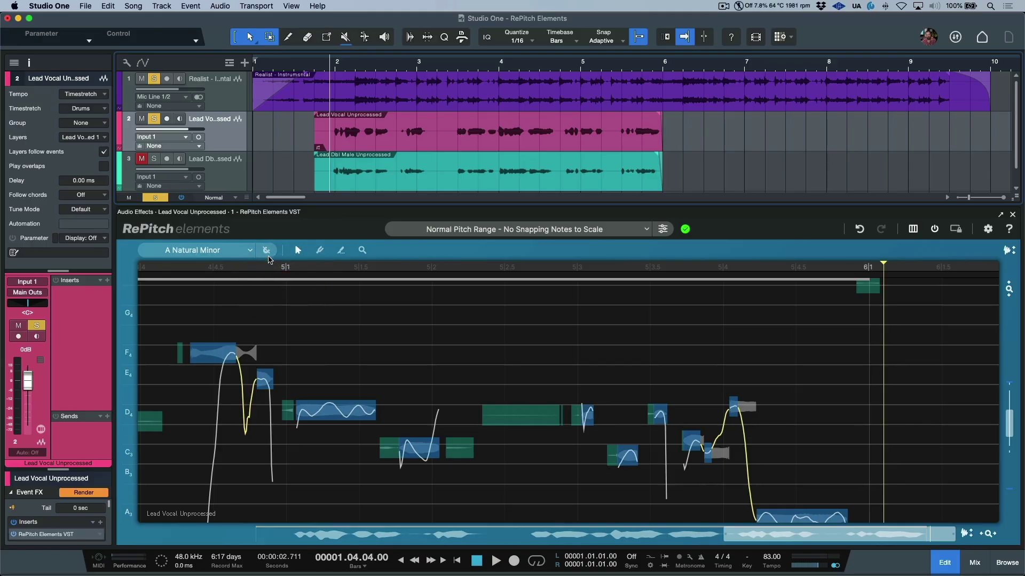
{"action": "left_click", "coordinate": [267, 252]}
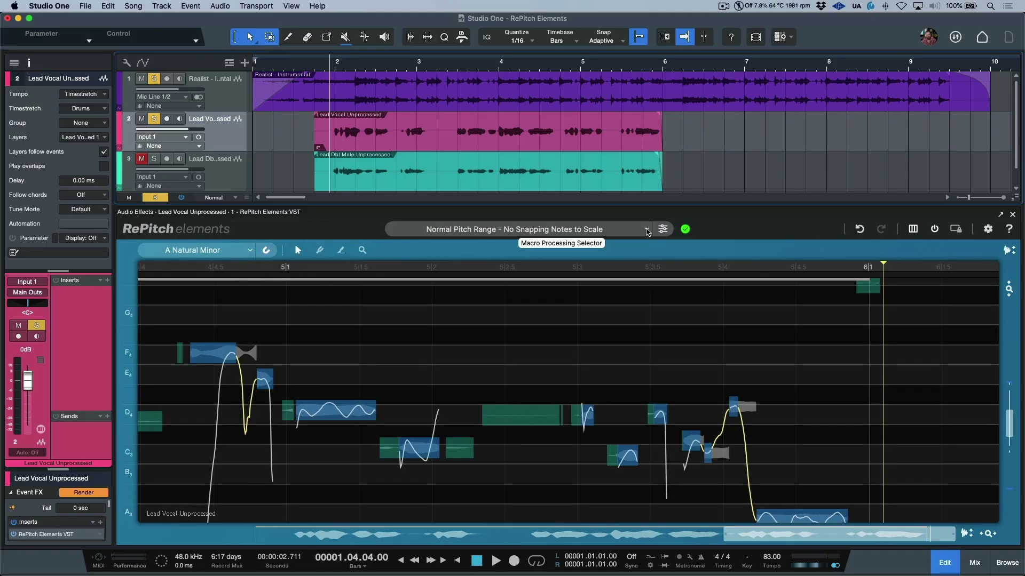
Process the lead vocal with the Normal Pitch Range macro Snap Notes to Selected Scale
{"action": "left_click", "coordinate": [663, 229]}
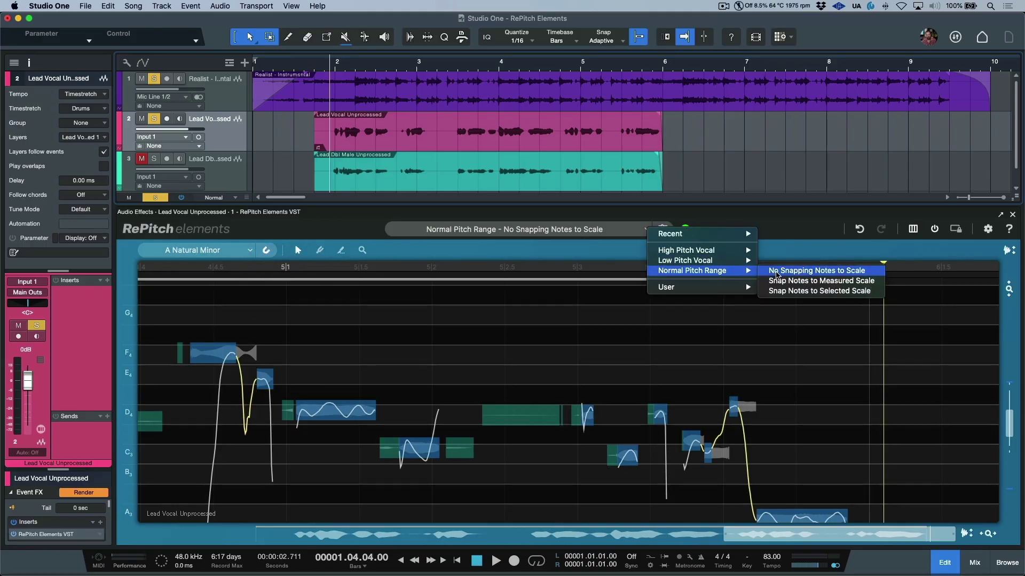
{"action": "left_click", "coordinate": [779, 292]}
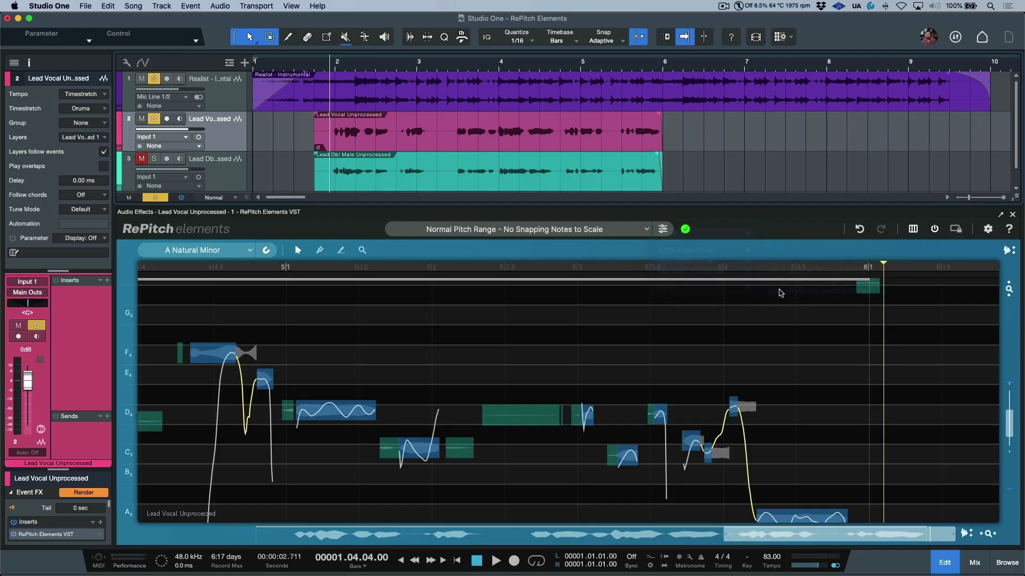
{"action": "left_click", "coordinate": [592, 199]}
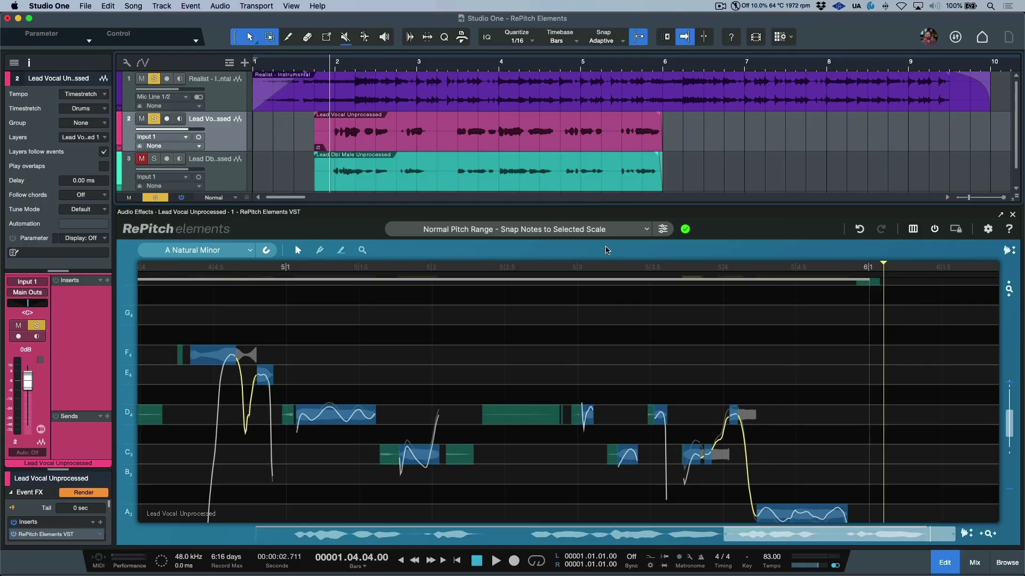
Play back the snapped lead vocal and examine its notes and pitch curves against the A Natural Minor scale
{"action": "key", "text": "space"}
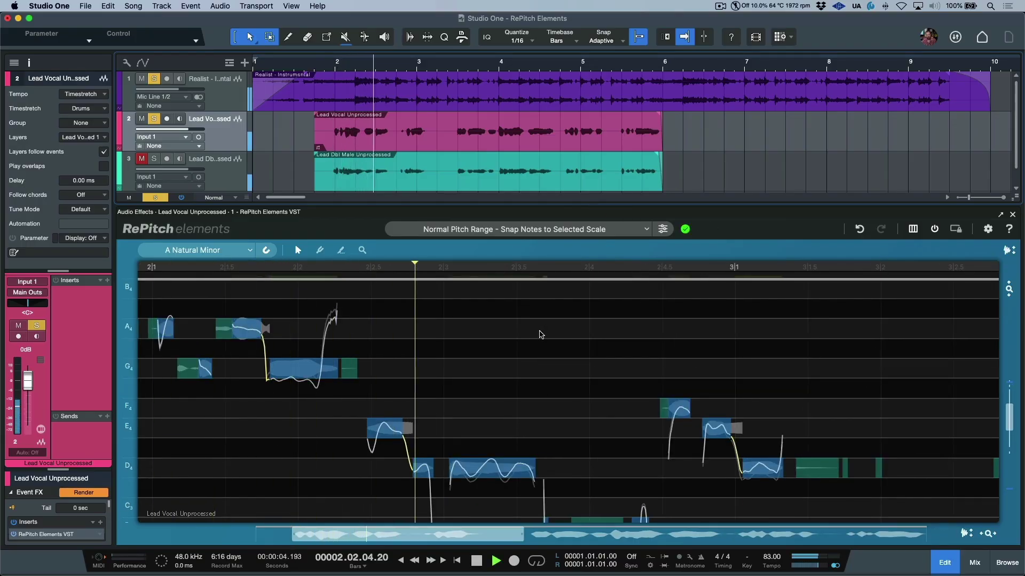
{"action": "scroll", "coordinate": [543, 336], "scroll_direction": "down", "scroll_amount": 1}
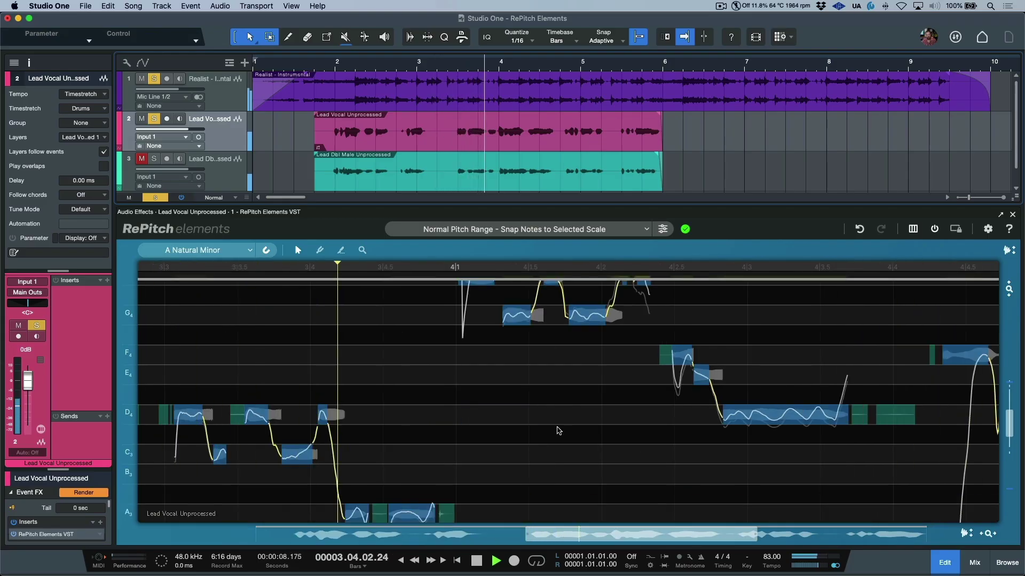
{"action": "scroll", "coordinate": [556, 422], "scroll_direction": "up", "scroll_amount": 1}
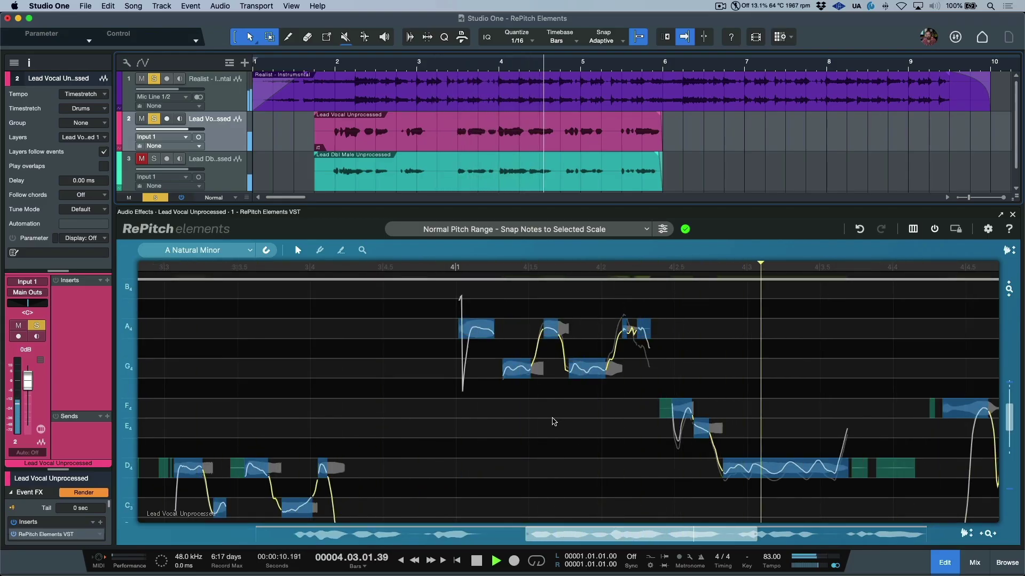
{"action": "scroll", "coordinate": [553, 423], "scroll_direction": "down", "scroll_amount": 2}
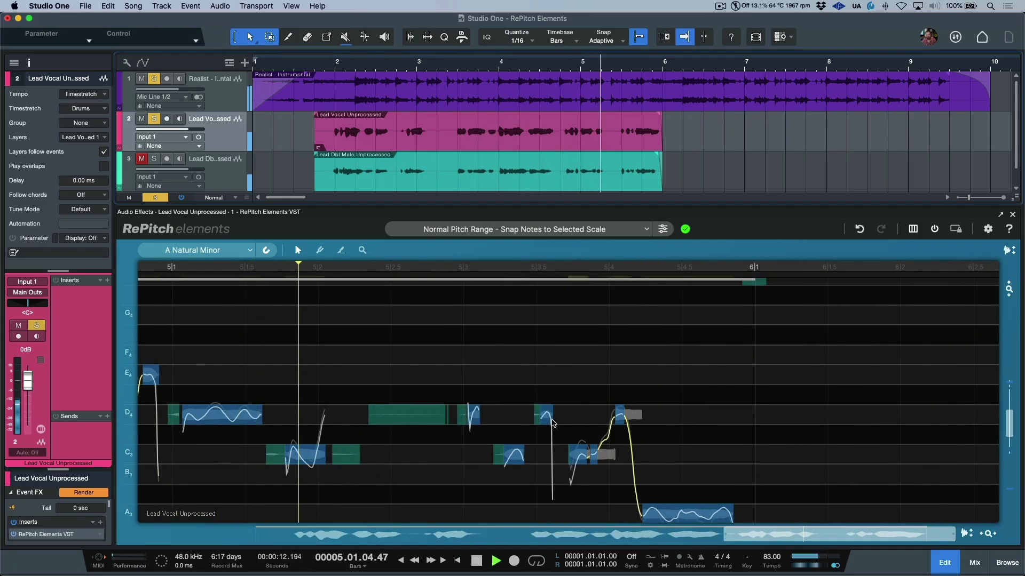
{"action": "scroll", "coordinate": [552, 423], "scroll_direction": "down", "scroll_amount": 1}
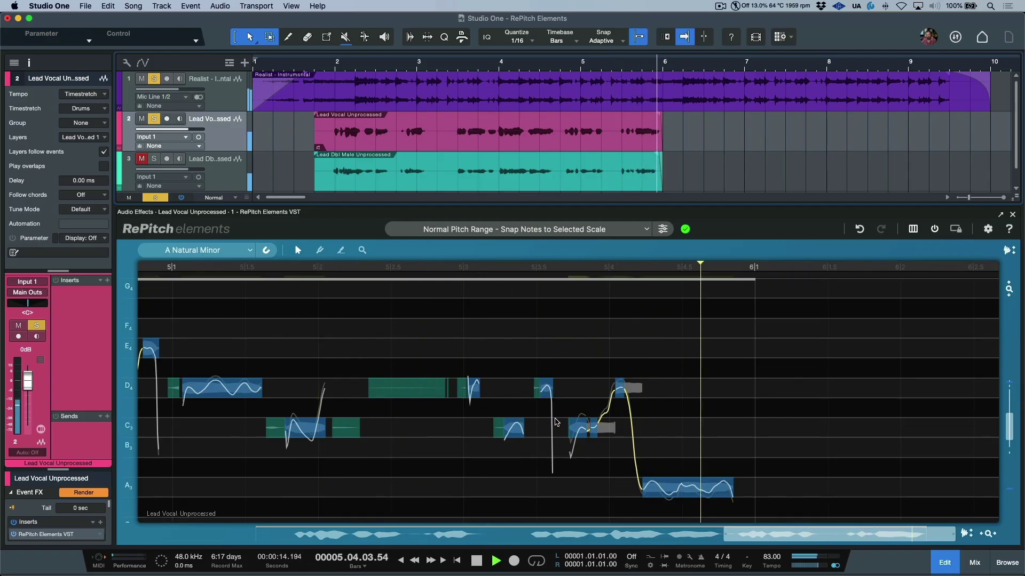
{"action": "key", "text": "space"}
{"action": "scroll", "coordinate": [468, 359], "scroll_direction": "left", "scroll_amount": 10}
{"action": "scroll", "coordinate": [468, 359], "scroll_direction": "up", "scroll_amount": 1}
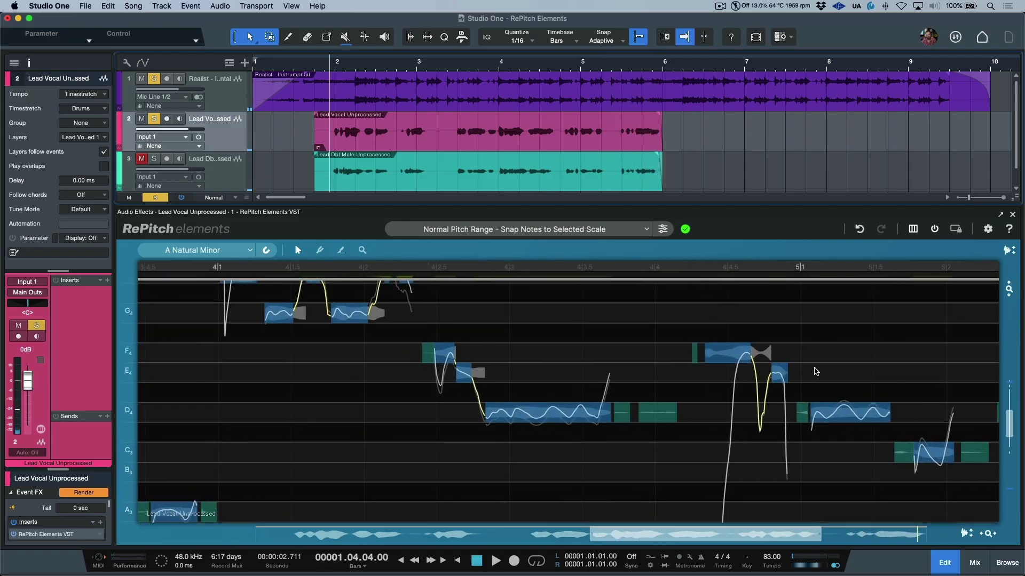
Reset the long D4 note midway through bar 4 to its original pitch
{"action": "left_click_drag", "start_coordinate": [583, 445], "coordinate": [651, 459]}
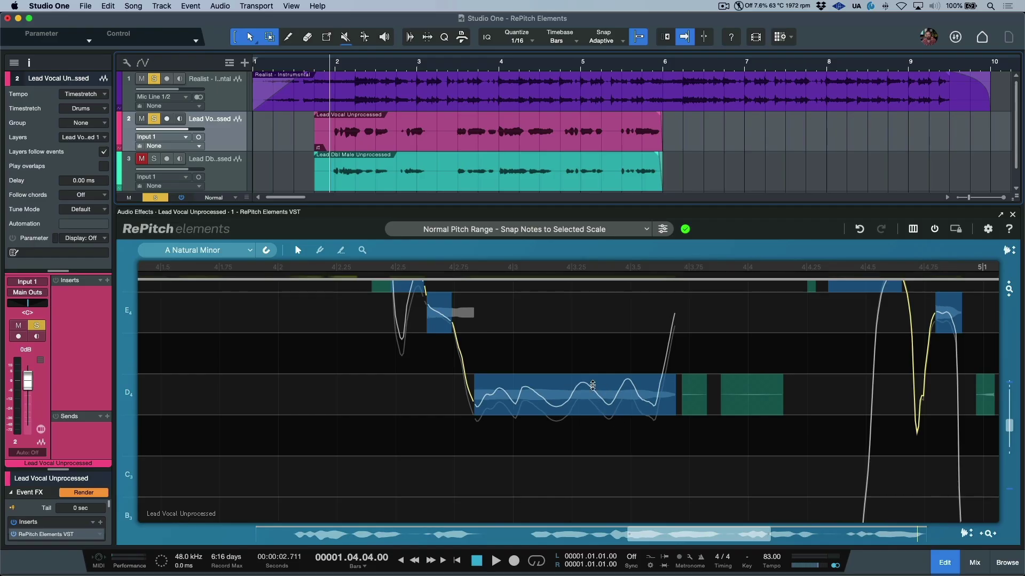
{"action": "left_click_drag", "start_coordinate": [604, 429], "coordinate": [550, 389]}
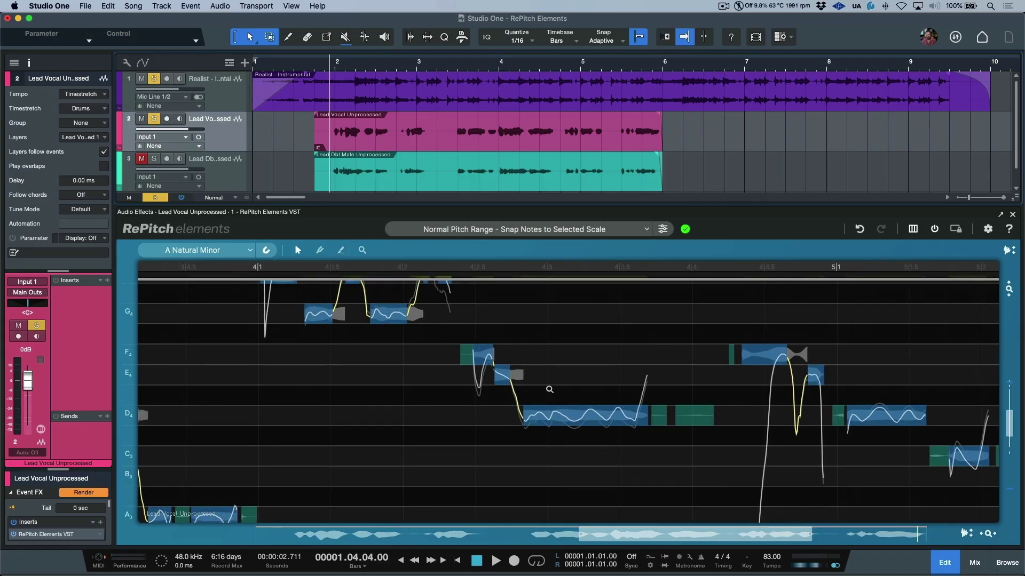
{"action": "left_click", "coordinate": [594, 414]}
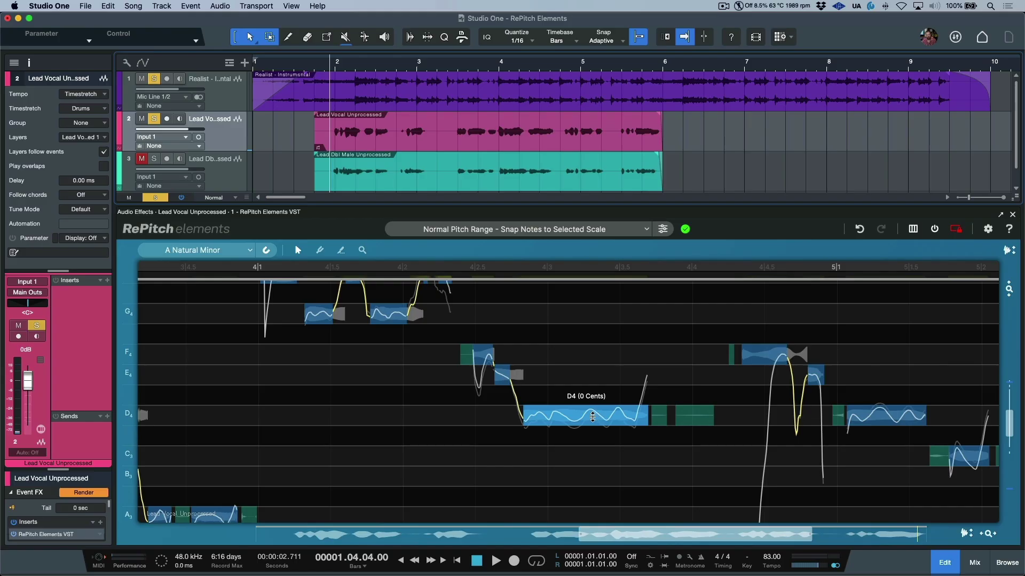
{"action": "right_click", "coordinate": [593, 417]}
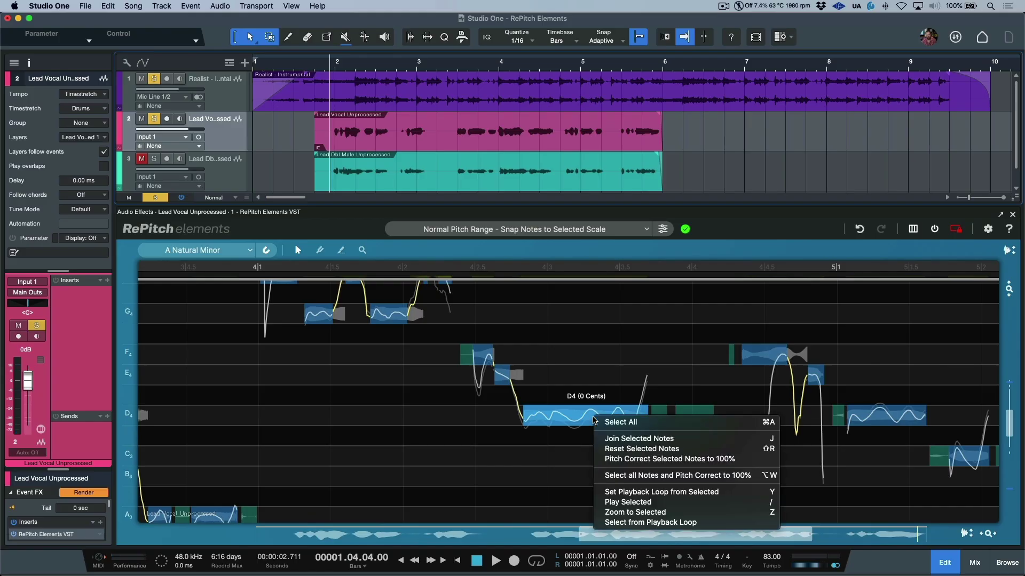
{"action": "left_click", "coordinate": [609, 449]}
{"action": "left_click", "coordinate": [588, 380]}
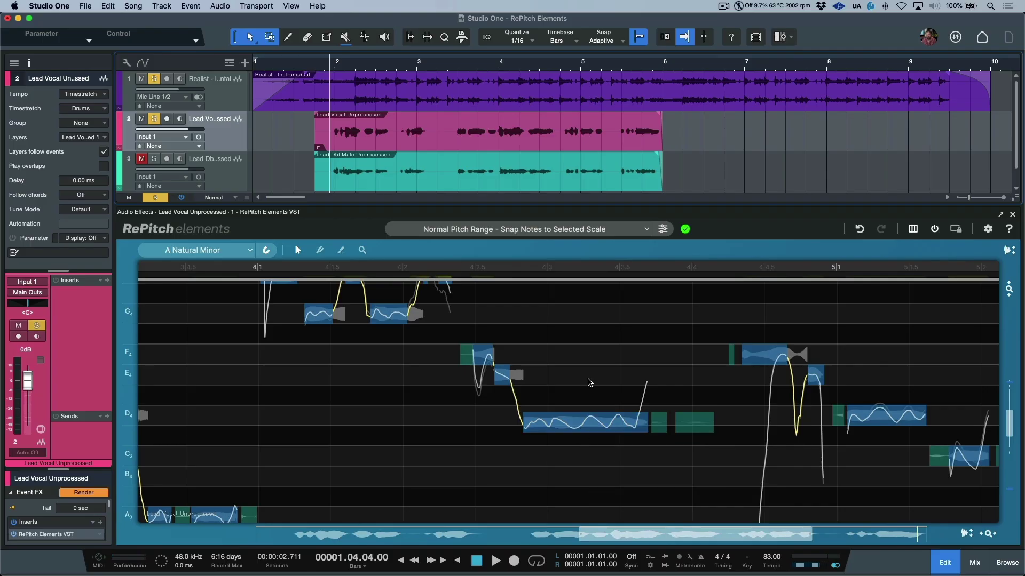
Center the long D4 note in bar 4 at 0 cents
{"action": "left_click", "coordinate": [595, 425]}
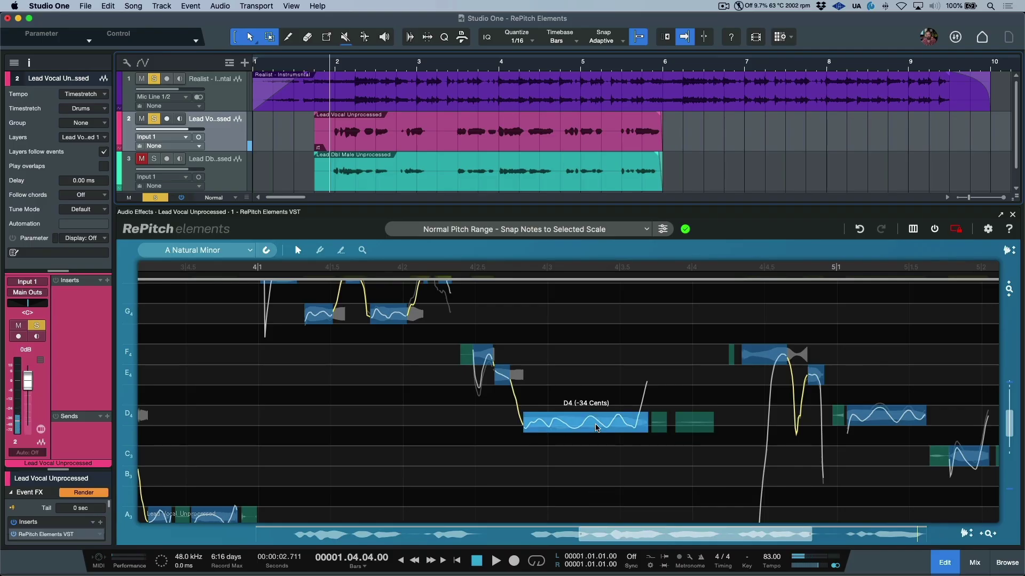
{"action": "scroll", "coordinate": [592, 449], "scroll_direction": "up", "scroll_amount": 5}
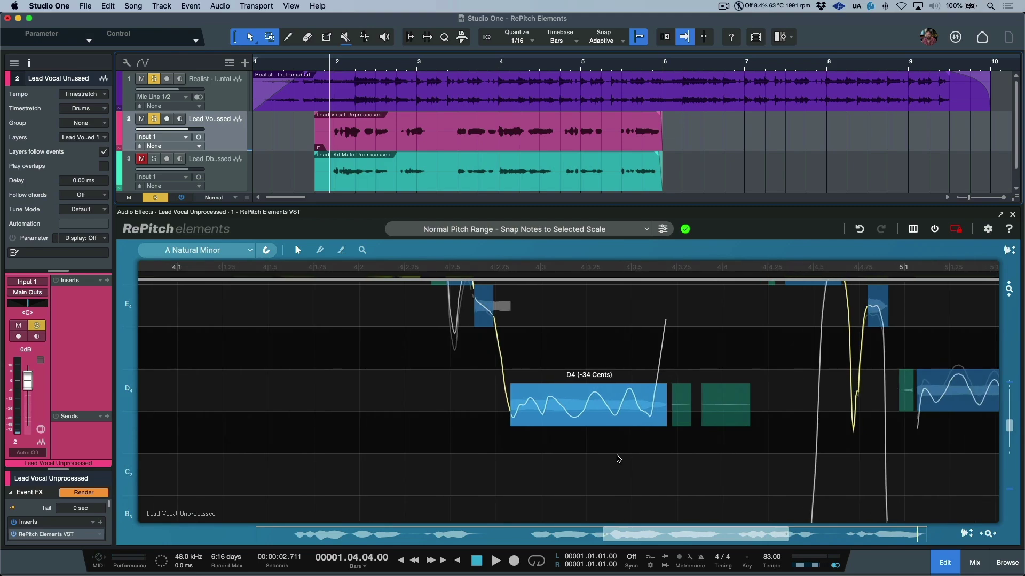
{"action": "double_click", "coordinate": [586, 408]}
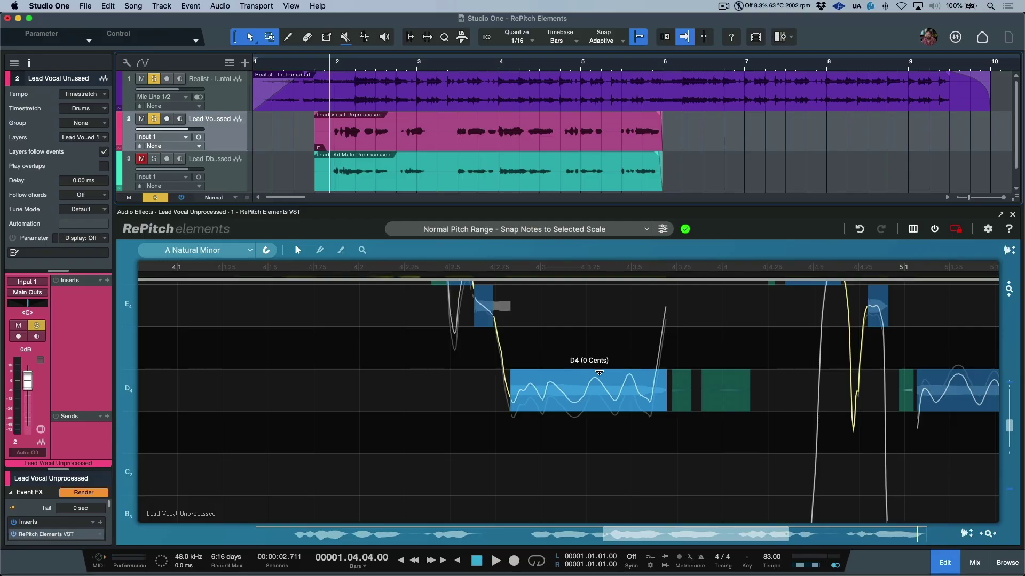
Try shifting the bar 4 D4 note off its pitch center, and return it to 0 cents
{"action": "left_click_drag", "start_coordinate": [599, 373], "coordinate": [601, 415]}
{"action": "key", "text": "super+z"}
{"action": "scroll", "coordinate": [561, 397], "scroll_direction": "left", "scroll_amount": 1}
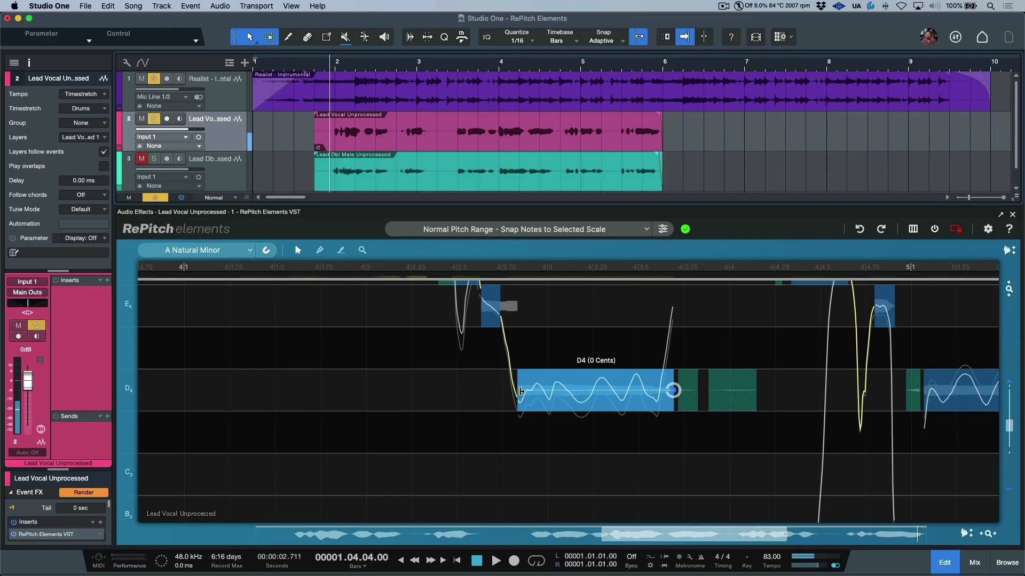
{"action": "left_click_drag", "start_coordinate": [674, 389], "coordinate": [673, 392]}
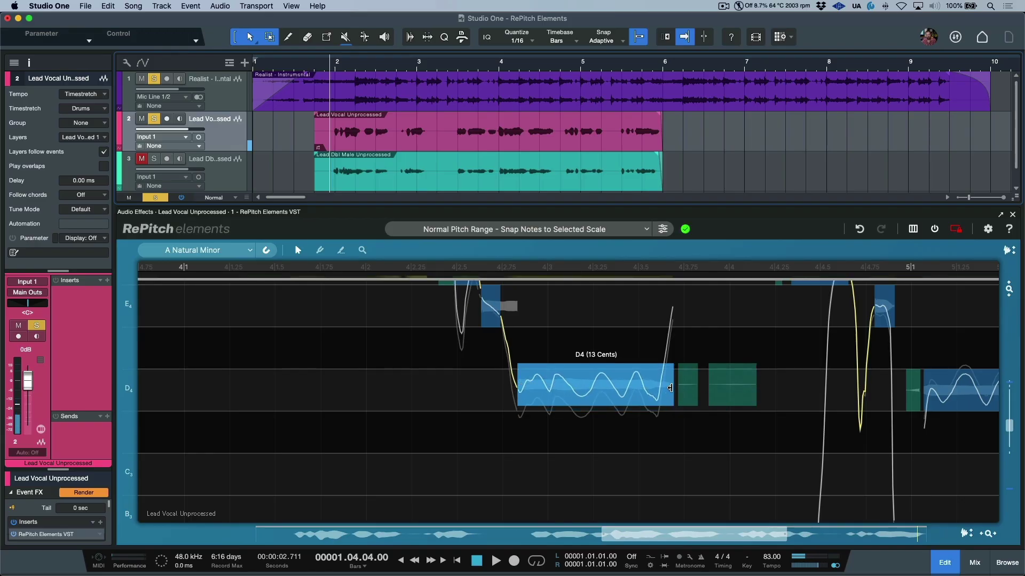
{"action": "left_click_drag", "start_coordinate": [611, 387], "coordinate": [609, 387]}
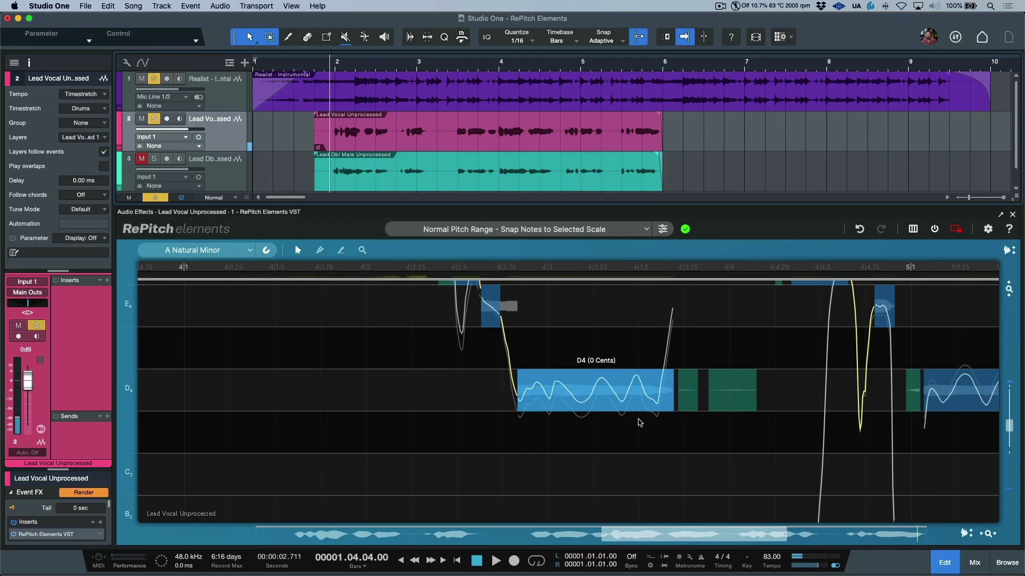
Split the long G4 note in bar 2 where its pitch curve rises sharply near the end
{"action": "left_click_drag", "start_coordinate": [648, 419], "coordinate": [549, 380]}
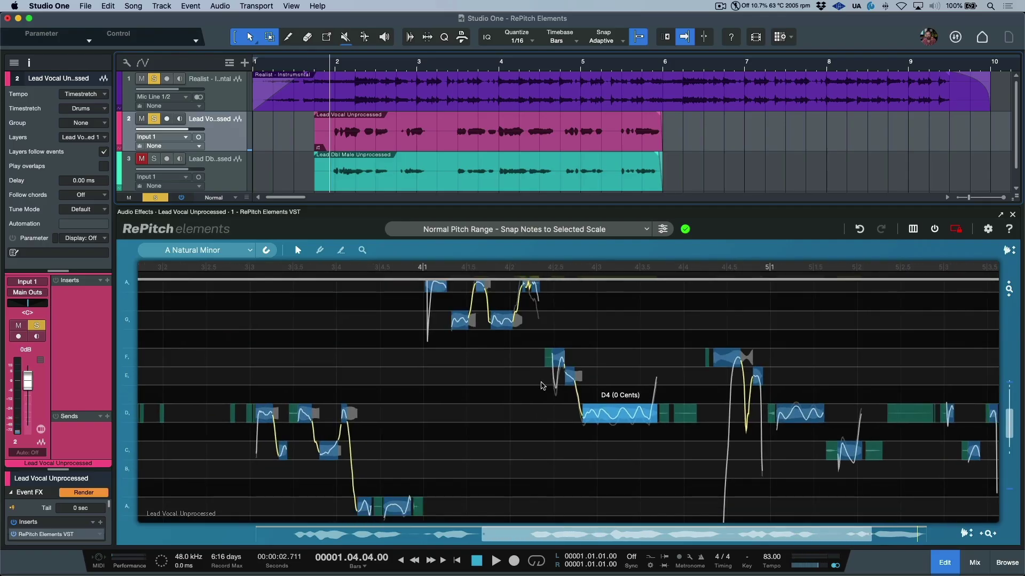
{"action": "scroll", "coordinate": [555, 369], "scroll_direction": "left", "scroll_amount": 10}
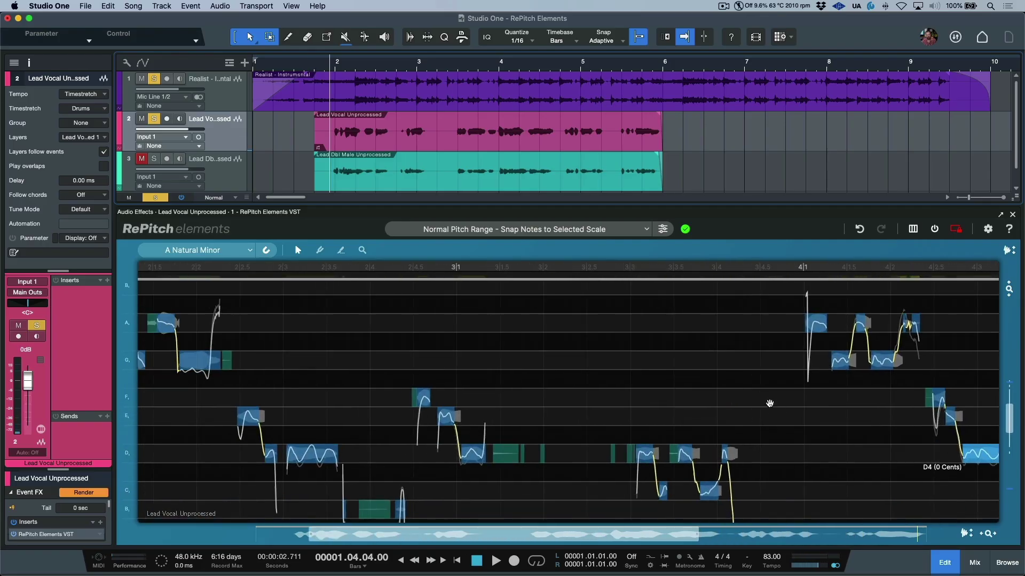
{"action": "scroll", "coordinate": [556, 364], "scroll_direction": "left", "scroll_amount": 5}
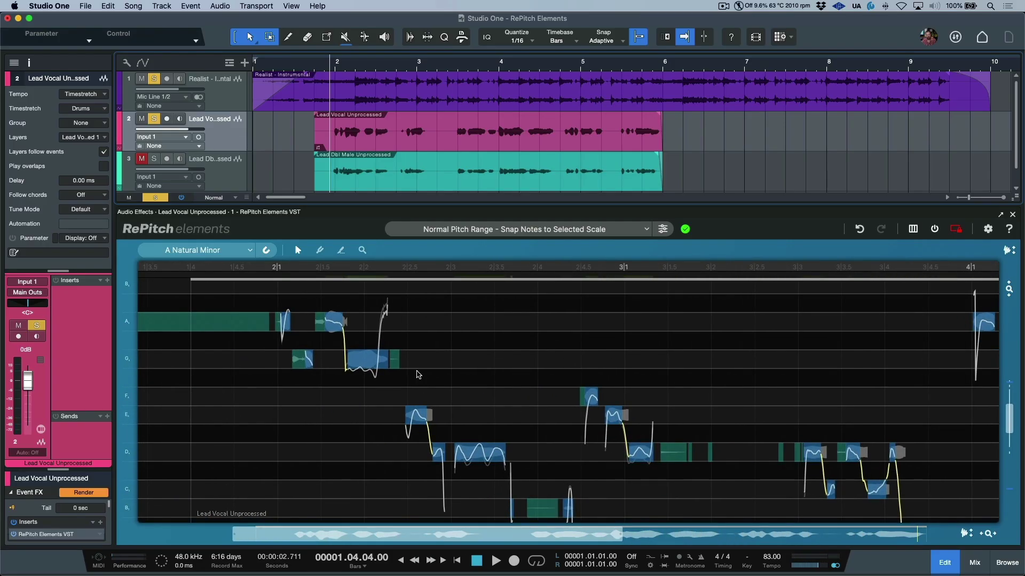
{"action": "left_click_drag", "start_coordinate": [408, 364], "coordinate": [481, 362]}
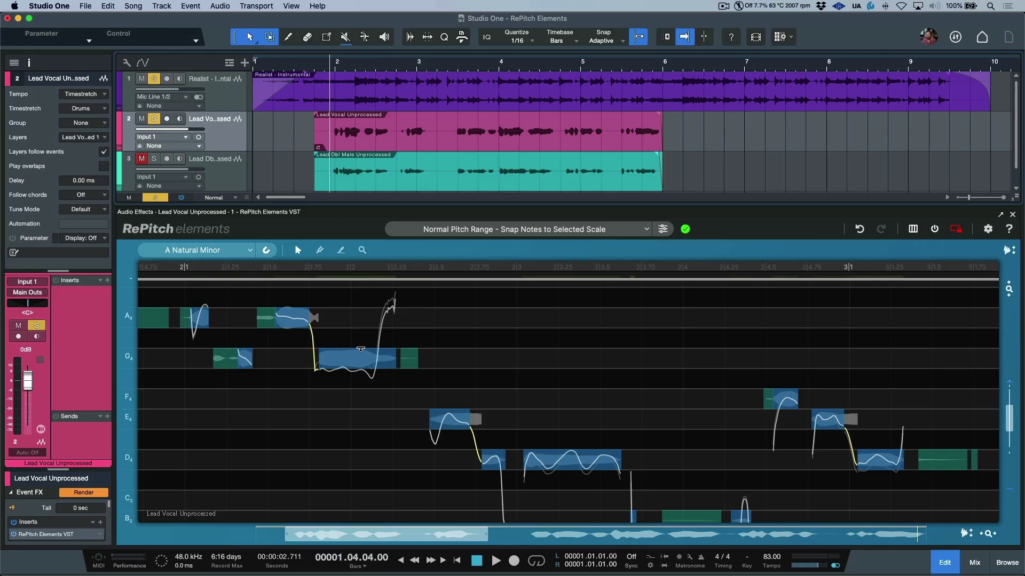
{"action": "left_click", "coordinate": [341, 249]}
{"action": "scroll", "coordinate": [355, 326], "scroll_direction": "up", "scroll_amount": 3}
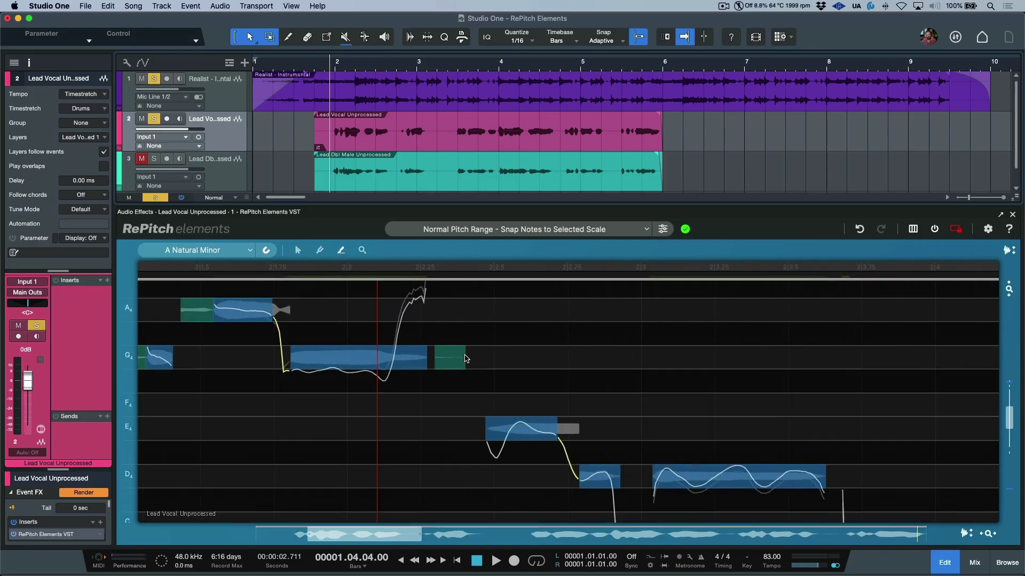
{"action": "left_click", "coordinate": [394, 364]}
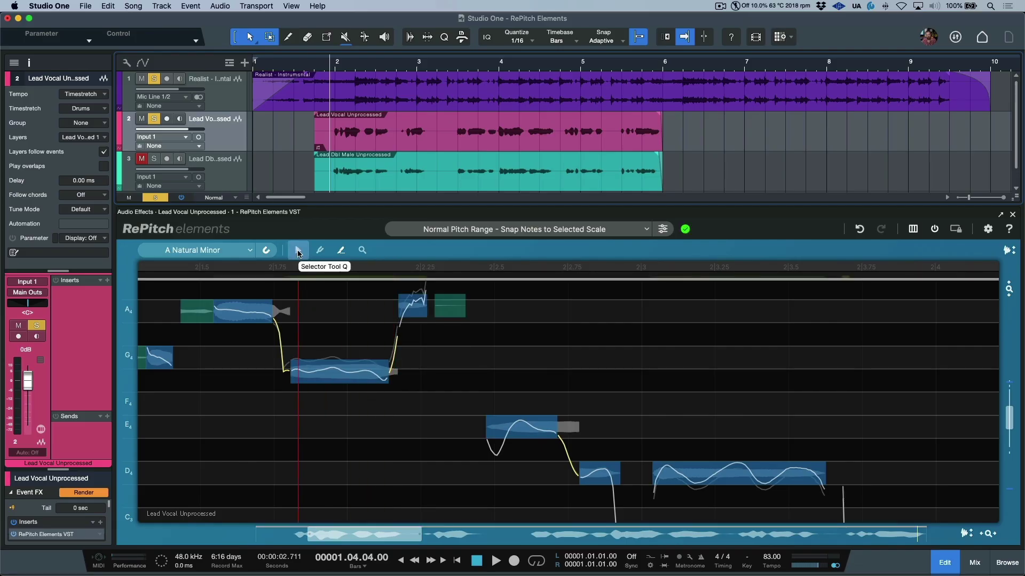
Move the first part of the split note to G4 at 0 cents and the second part to A4 at 0 cents
{"action": "left_click", "coordinate": [298, 250]}
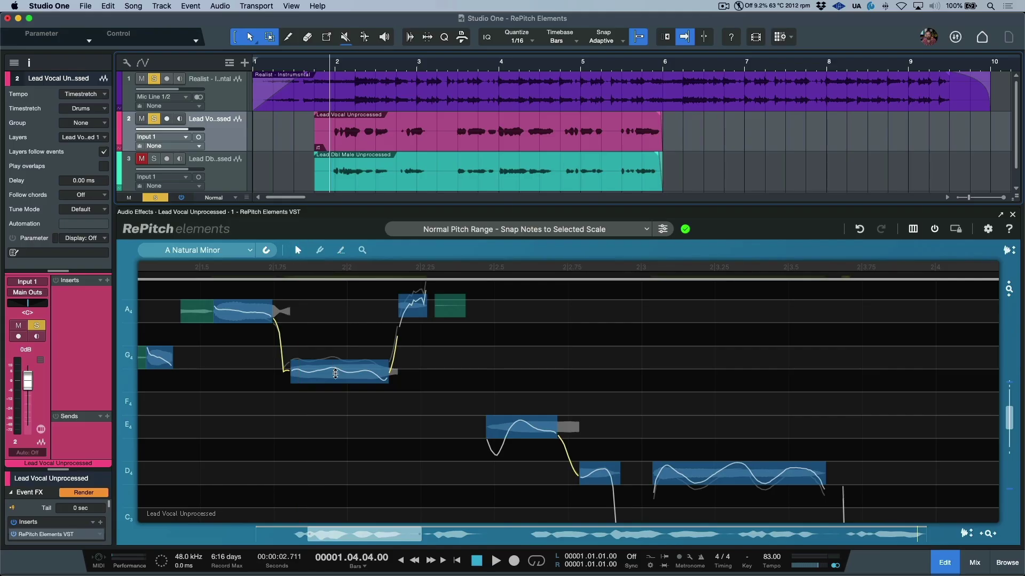
{"action": "left_click_drag", "start_coordinate": [339, 374], "coordinate": [338, 357]}
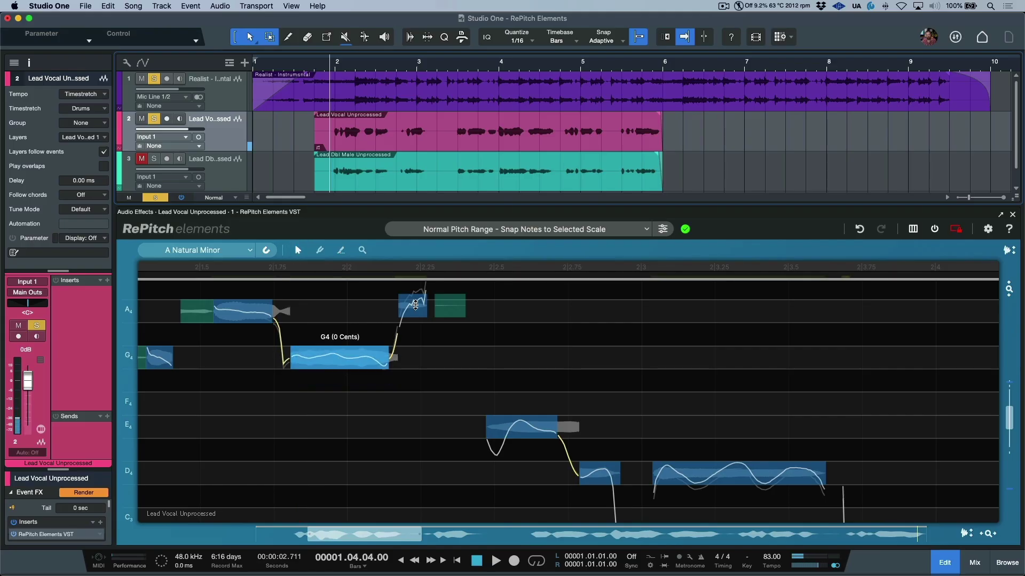
{"action": "left_click_drag", "start_coordinate": [415, 305], "coordinate": [416, 312]}
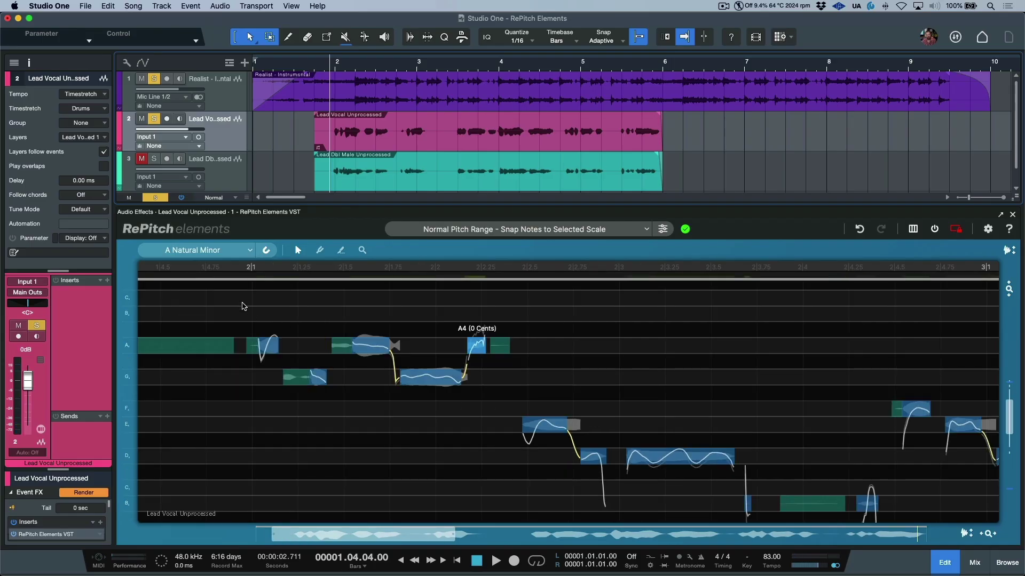
Select the opening A4 and G4 phrase in bar 2 and play it back to check the split notes
{"action": "left_click_drag", "start_coordinate": [243, 305], "coordinate": [484, 441]}
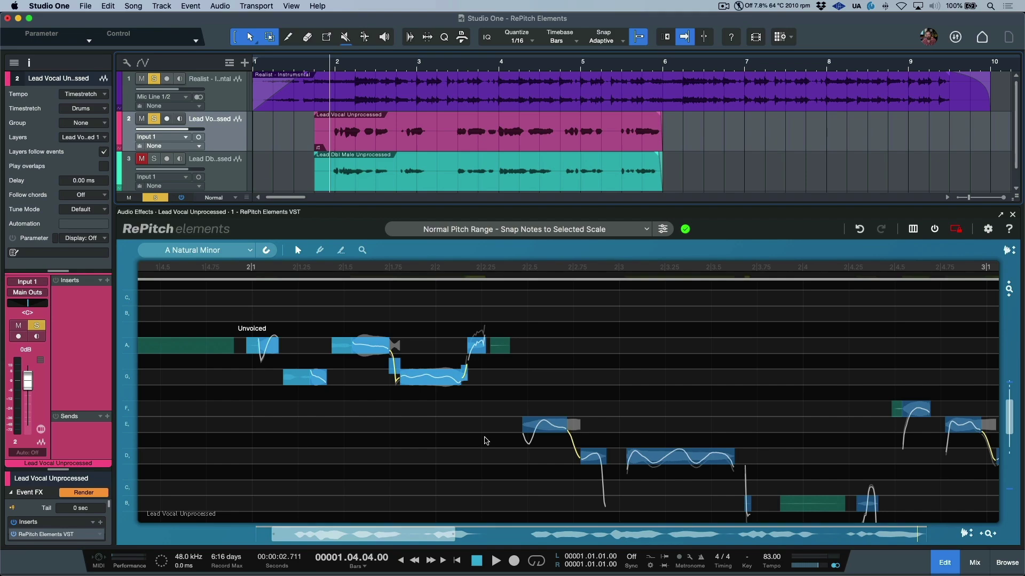
{"action": "key", "text": "space"}
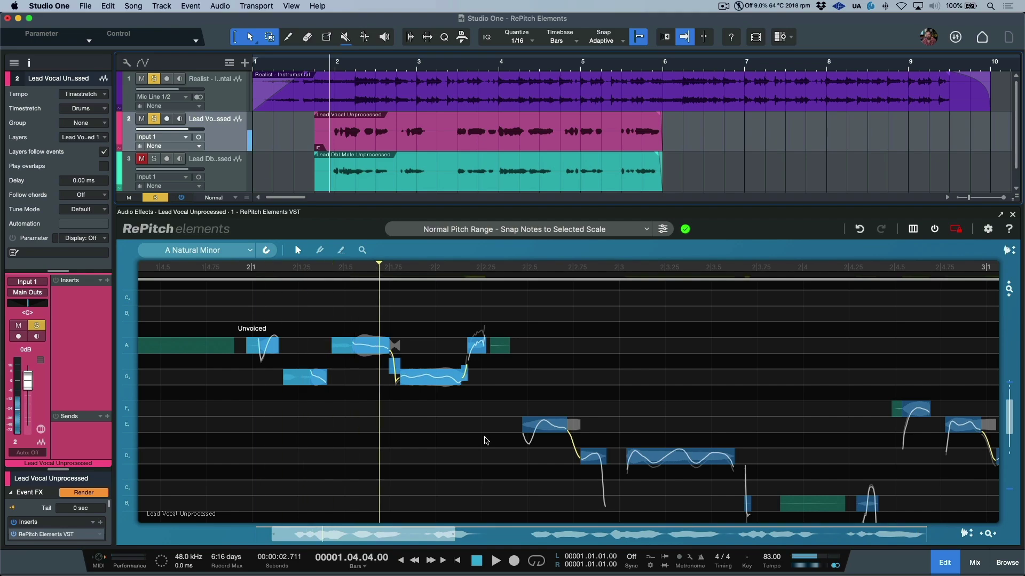
{"action": "left_click", "coordinate": [485, 441]}
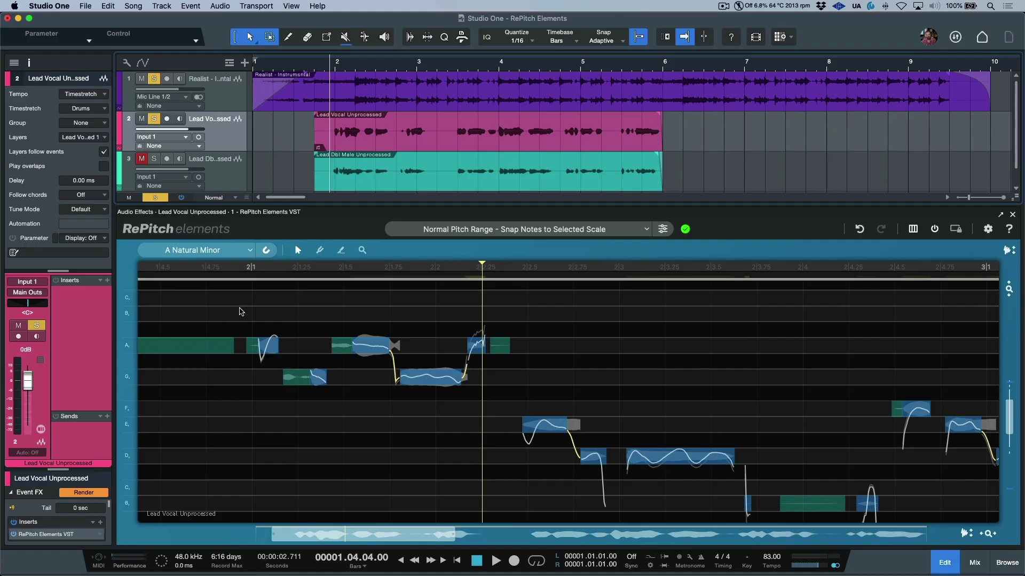
{"action": "key", "text": "space"}
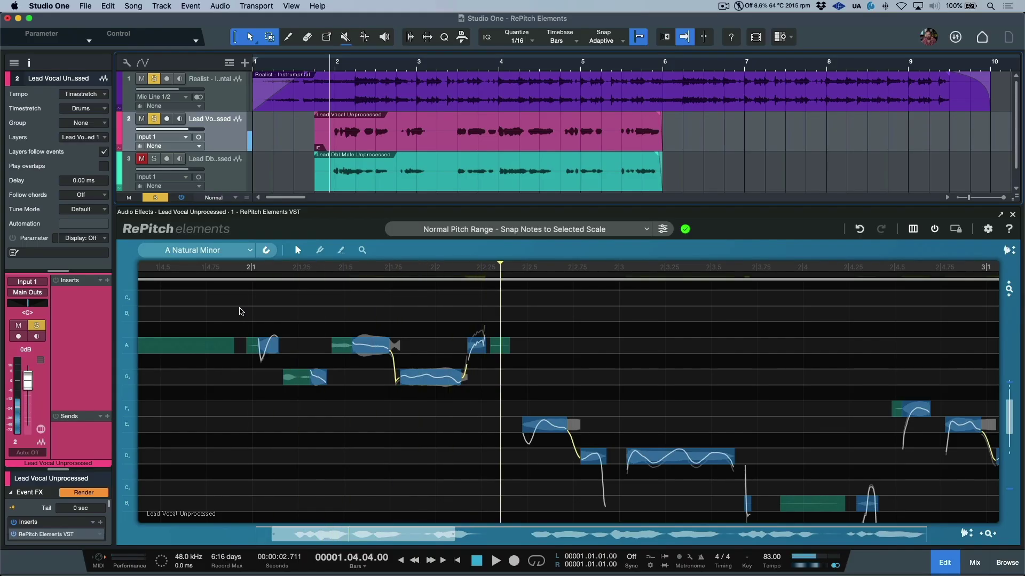
{"action": "key", "text": "space"}
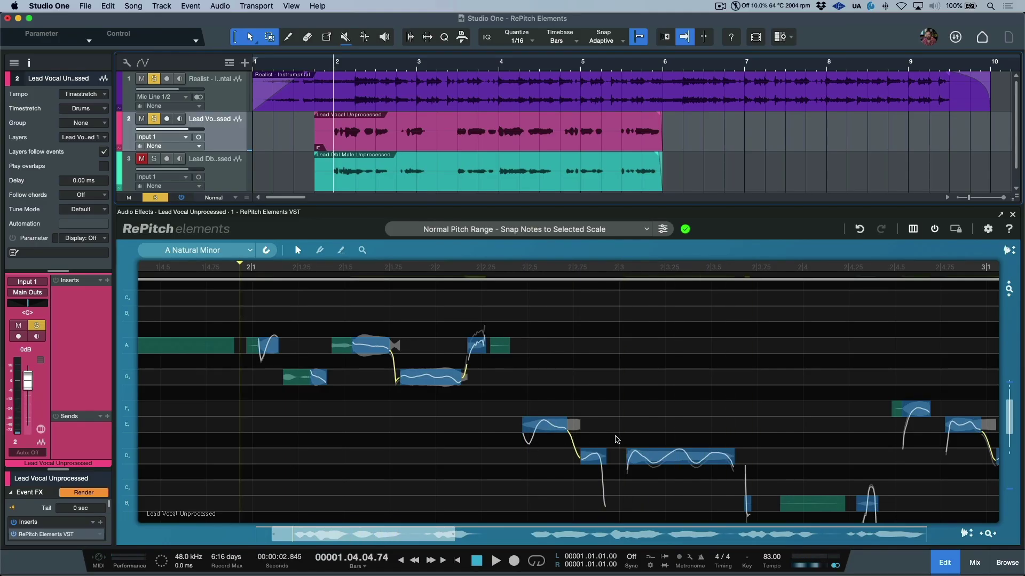
Apply Center Note to the short D4 note in bar 2 with 93.7% correction and -35.9% drift, and play back the result
{"action": "left_click_drag", "start_coordinate": [708, 416], "coordinate": [535, 389]}
{"action": "left_click_drag", "start_coordinate": [655, 388], "coordinate": [531, 382]}
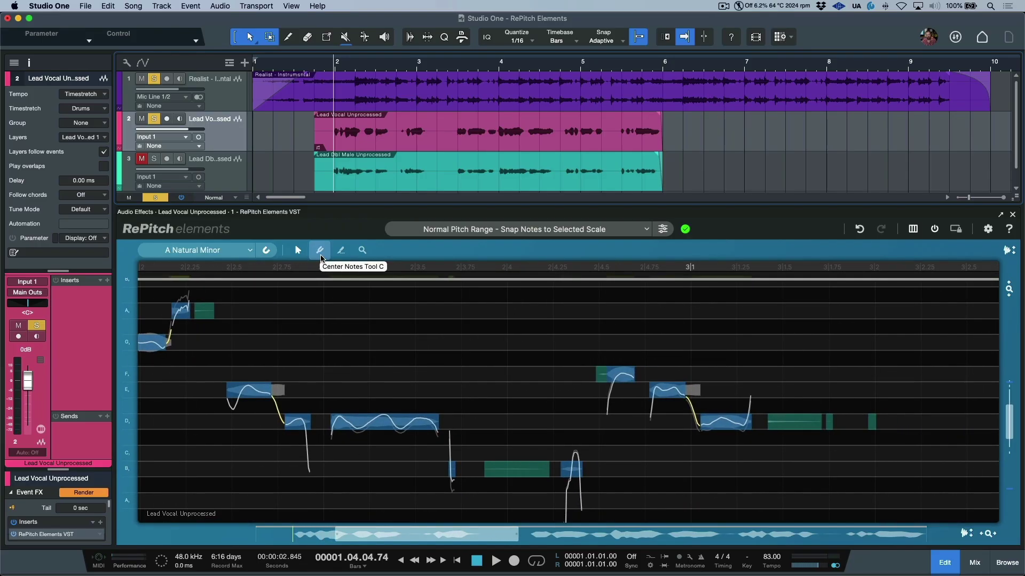
{"action": "left_click", "coordinate": [301, 422]}
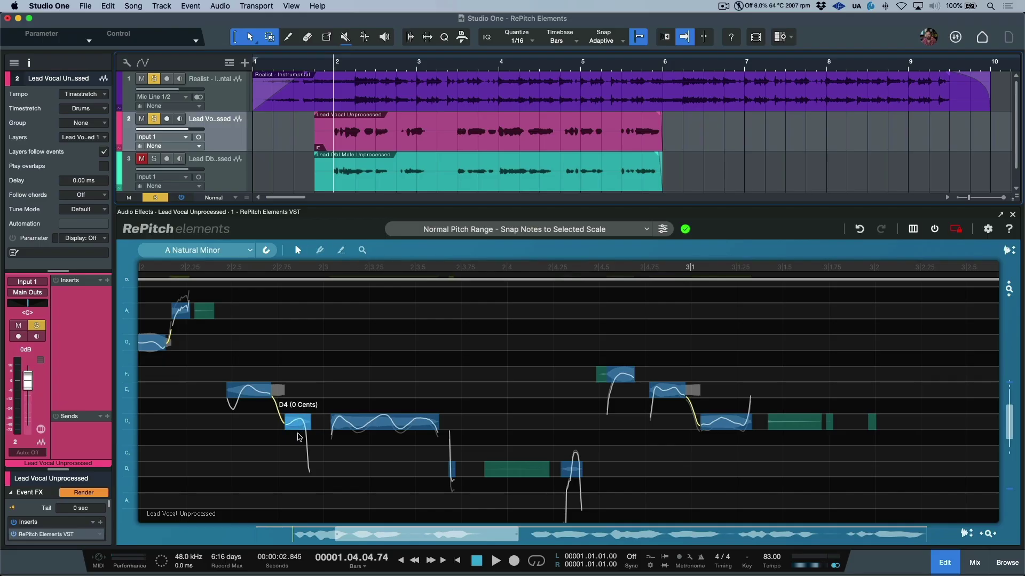
{"action": "scroll", "coordinate": [301, 423], "scroll_direction": "up", "scroll_amount": 5}
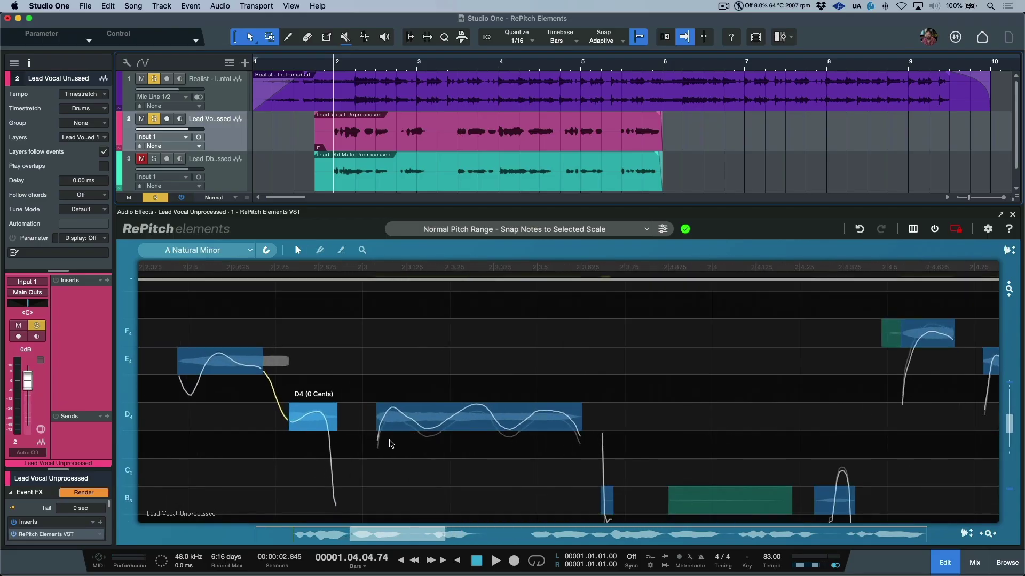
{"action": "left_click", "coordinate": [321, 253]}
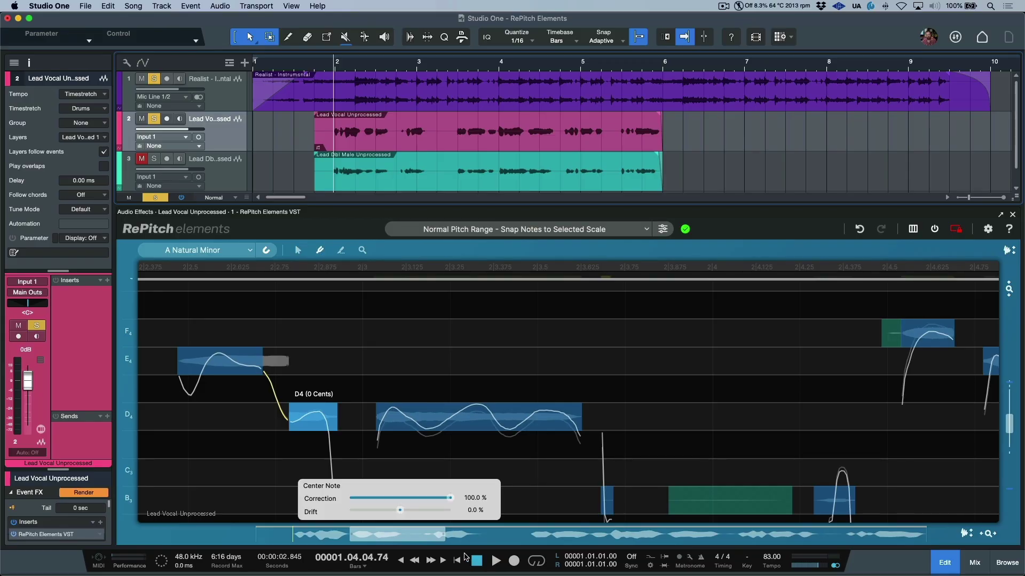
{"action": "mouse_move", "coordinate": [450, 498]}
{"action": "left_mouse_down"}
{"action": "mouse_move", "coordinate": [402, 498]}
{"action": "mouse_move", "coordinate": [412, 511]}
{"action": "mouse_move", "coordinate": [388, 512]}
{"action": "mouse_move", "coordinate": [409, 499]}
{"action": "mouse_move", "coordinate": [465, 503]}
{"action": "mouse_move", "coordinate": [444, 504]}
{"action": "left_mouse_up"}
{"action": "double_click", "coordinate": [156, 321]}
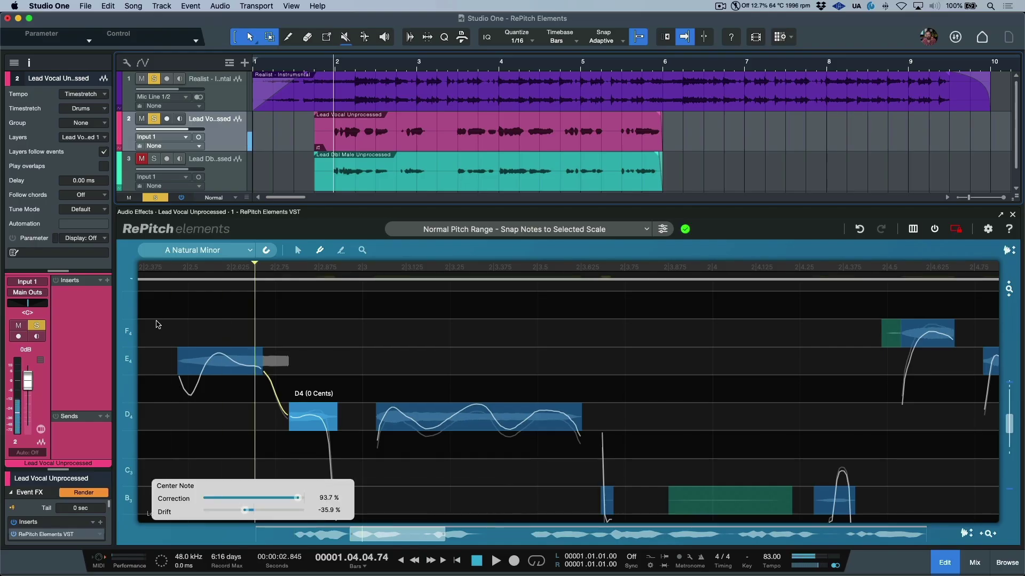
{"action": "double_click", "coordinate": [156, 321]}
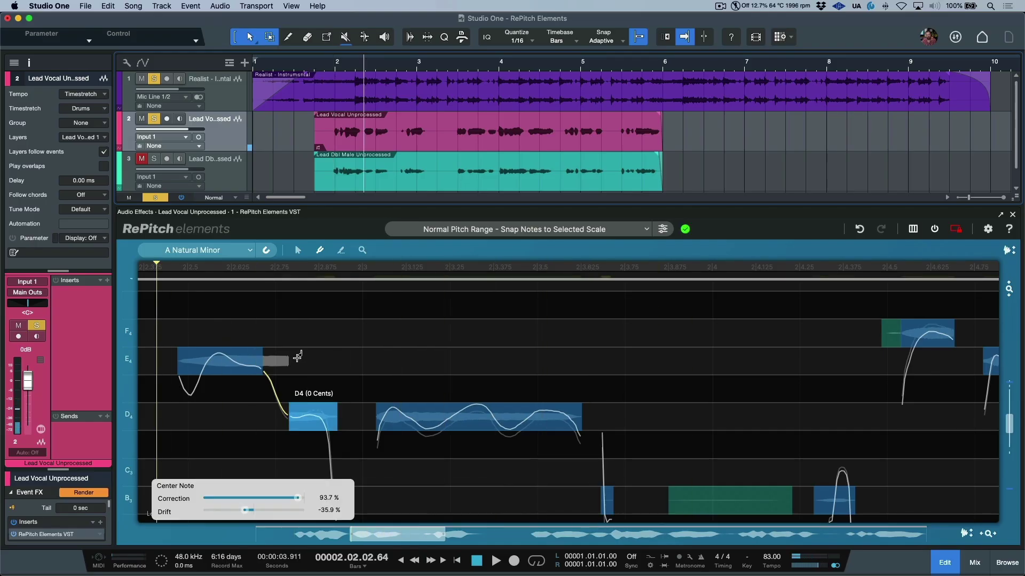
Return to the Selector tool, select the D4-to-A3 phrase at the end of bar 3, and play it back
{"action": "left_click_drag", "start_coordinate": [536, 405], "coordinate": [443, 370]}
{"action": "left_click", "coordinate": [298, 251]}
{"action": "left_click_drag", "start_coordinate": [770, 416], "coordinate": [470, 385]}
{"action": "left_click_drag", "start_coordinate": [801, 423], "coordinate": [497, 413]}
{"action": "left_click_drag", "start_coordinate": [608, 427], "coordinate": [502, 421]}
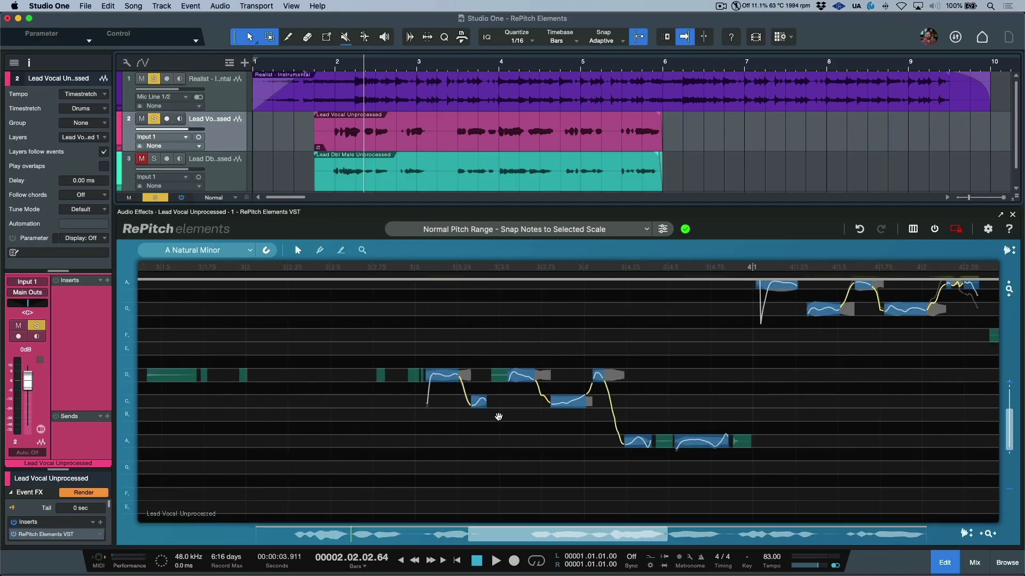
{"action": "left_click_drag", "start_coordinate": [600, 387], "coordinate": [636, 424]}
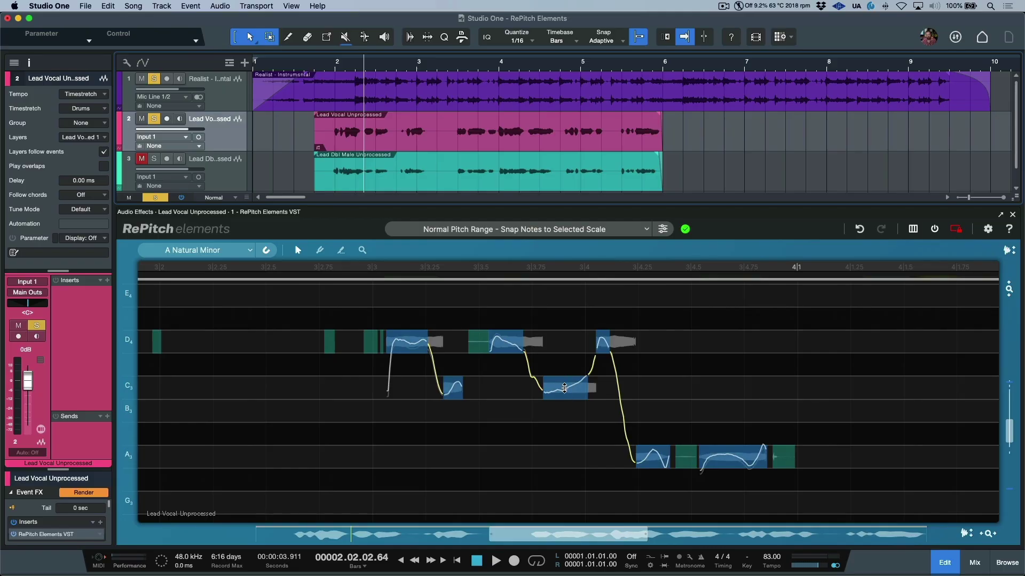
{"action": "left_click_drag", "start_coordinate": [341, 309], "coordinate": [750, 507]}
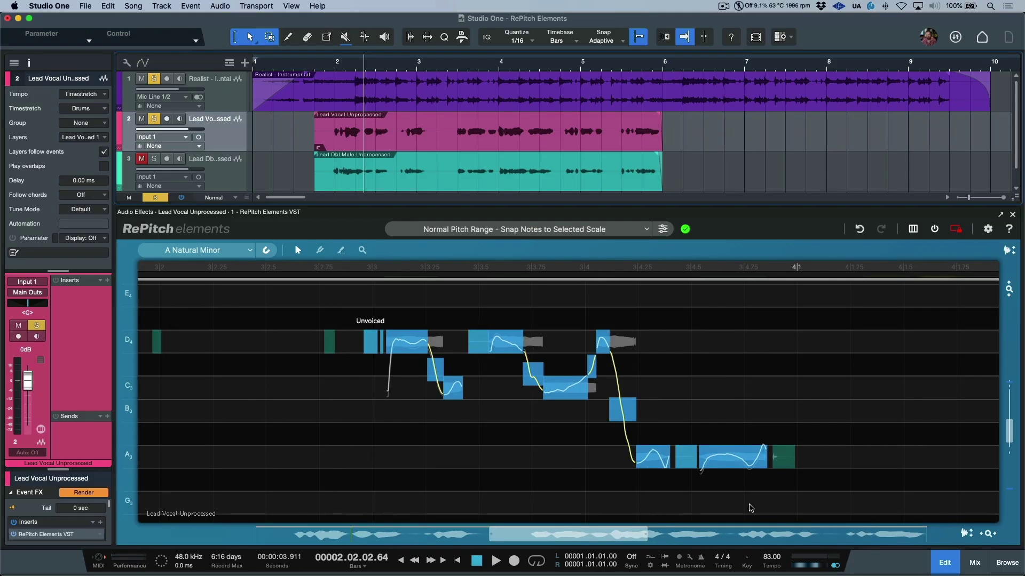
{"action": "key", "text": "space"}
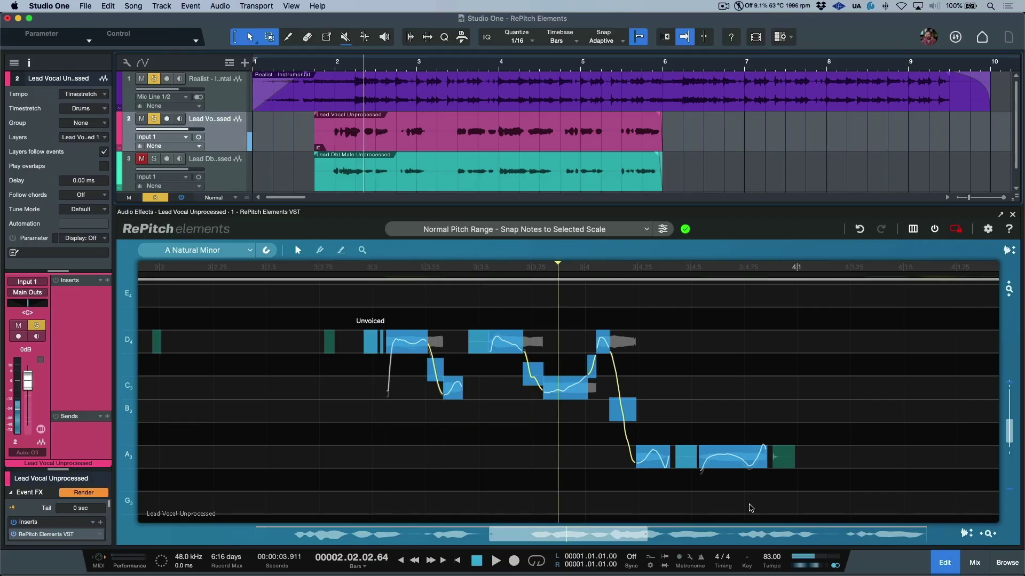
Apply Center Note to the longer C3 note near beat 4 of bar 3 with 33.4% correction and 106.0% drift, then return to the Selector tool
{"action": "left_click", "coordinate": [559, 358]}
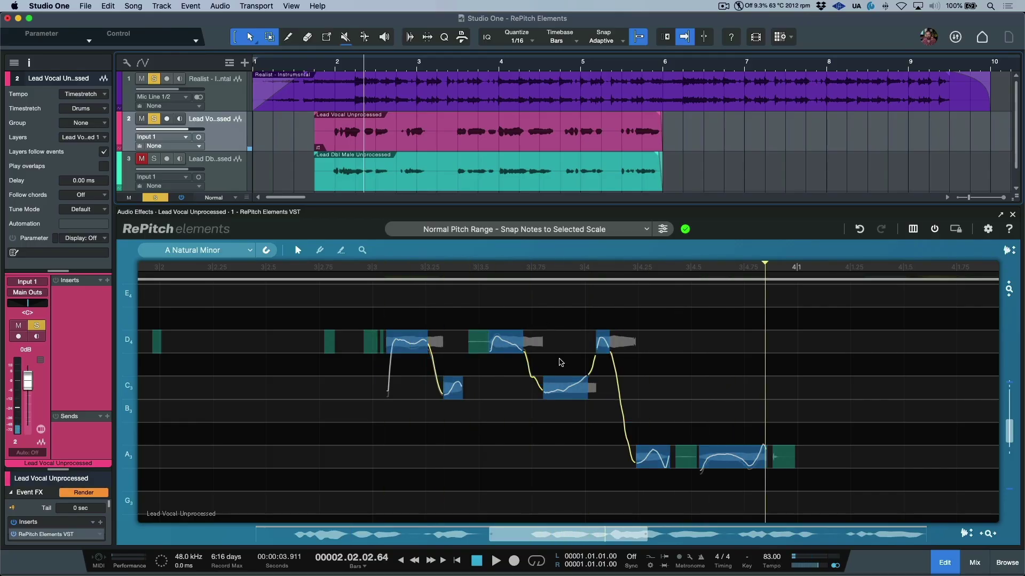
{"action": "left_click", "coordinate": [569, 391]}
{"action": "left_click", "coordinate": [322, 251]}
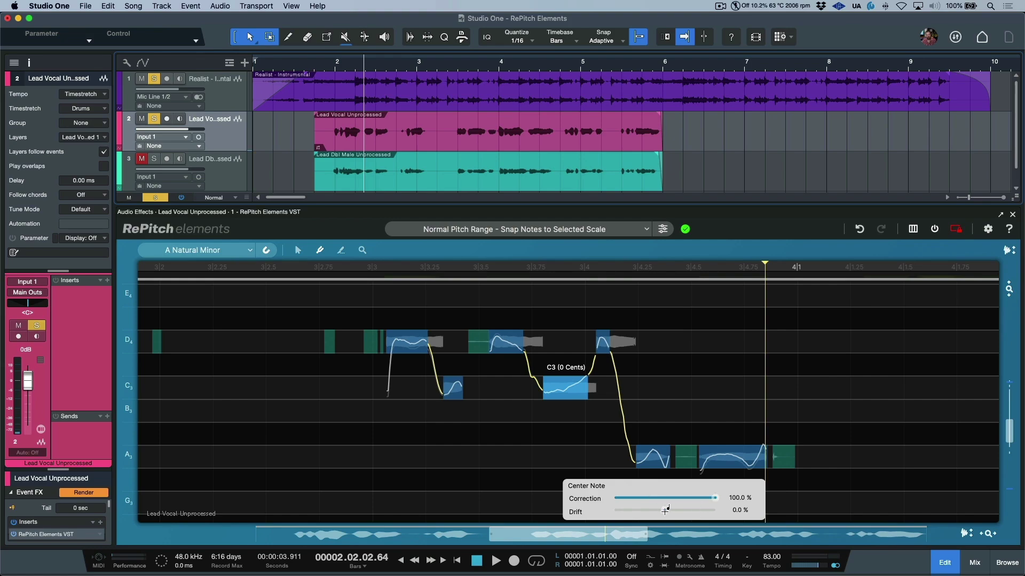
{"action": "left_click_drag", "start_coordinate": [665, 511], "coordinate": [644, 502]}
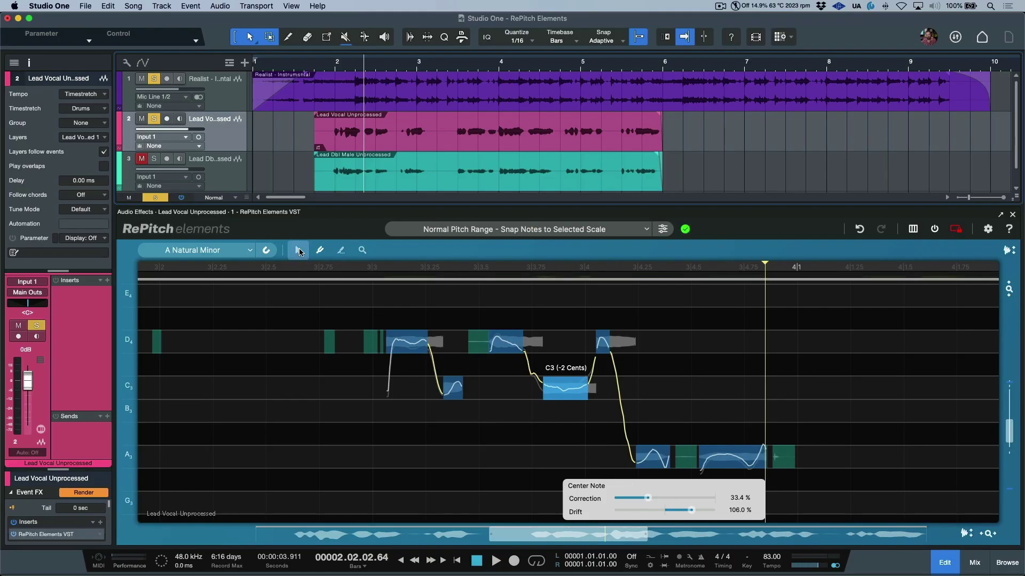
{"action": "left_click", "coordinate": [298, 251]}
{"action": "double_click", "coordinate": [352, 309]}
{"action": "left_click", "coordinate": [352, 310]}
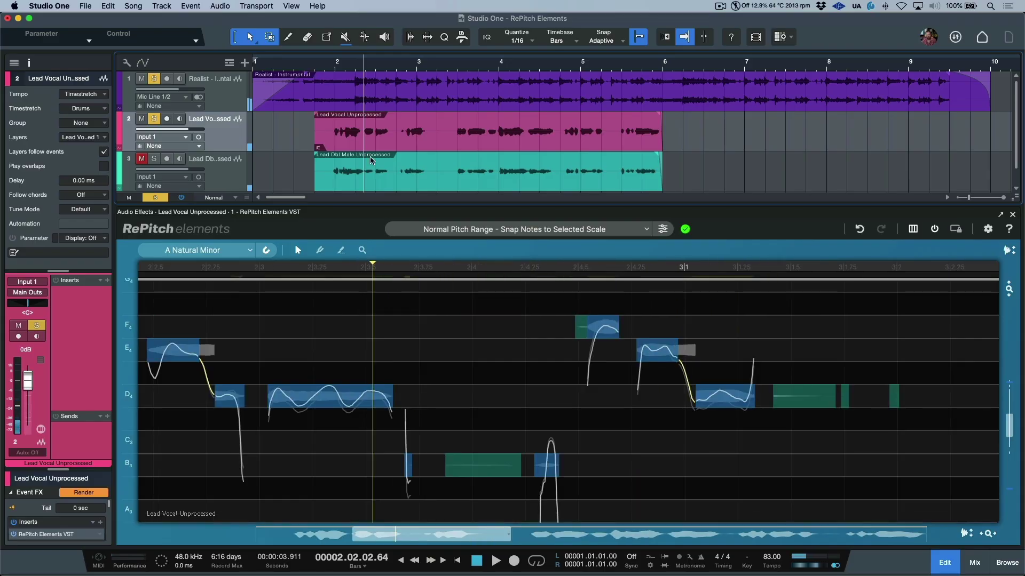
Bypass RePitch and play the song from 1.03.04.00, just before the lead vocal, to hear the untuned version
{"action": "left_click", "coordinate": [308, 66]}
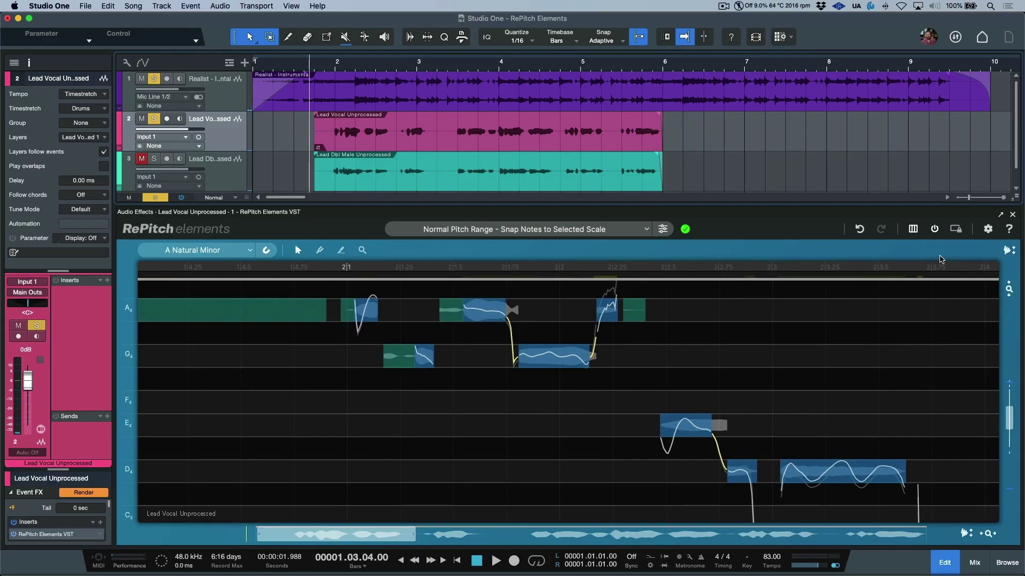
{"action": "left_click", "coordinate": [933, 229]}
{"action": "key", "text": "space"}
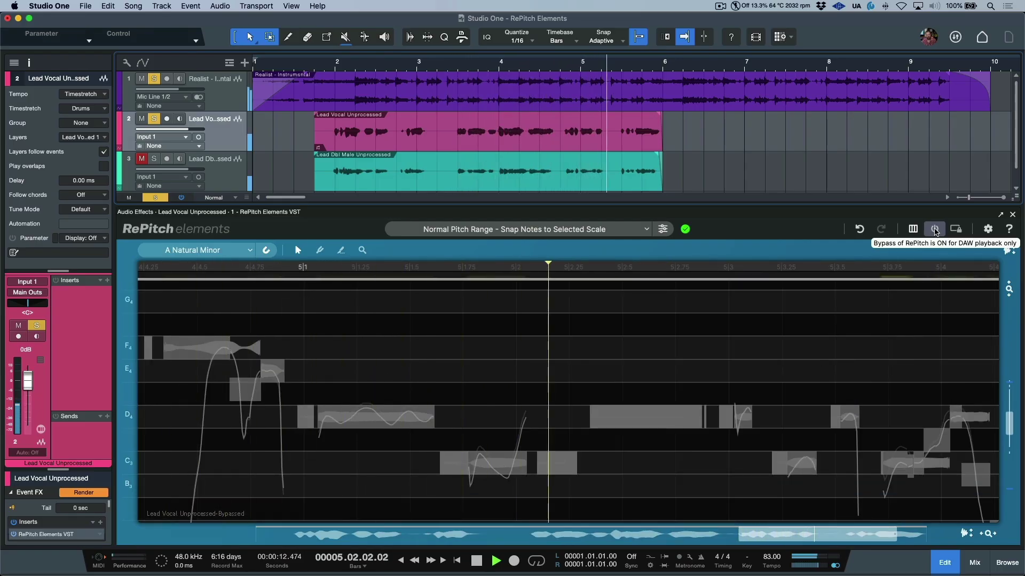
{"action": "key", "text": "space"}
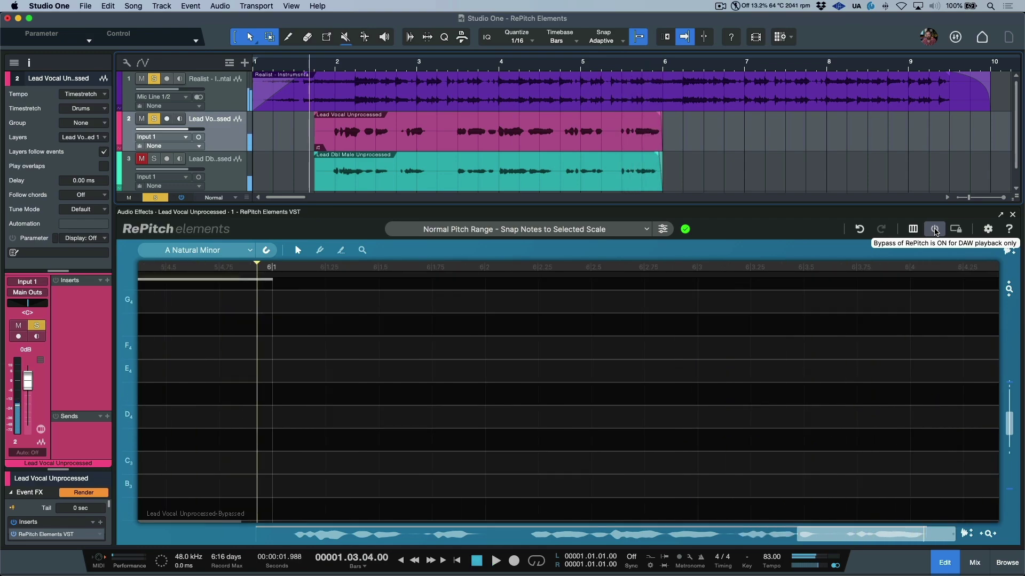
Reactivate RePitch and play the song again from 1.03.04.00 to compare the tuned lead vocal
{"action": "key", "text": "space"}
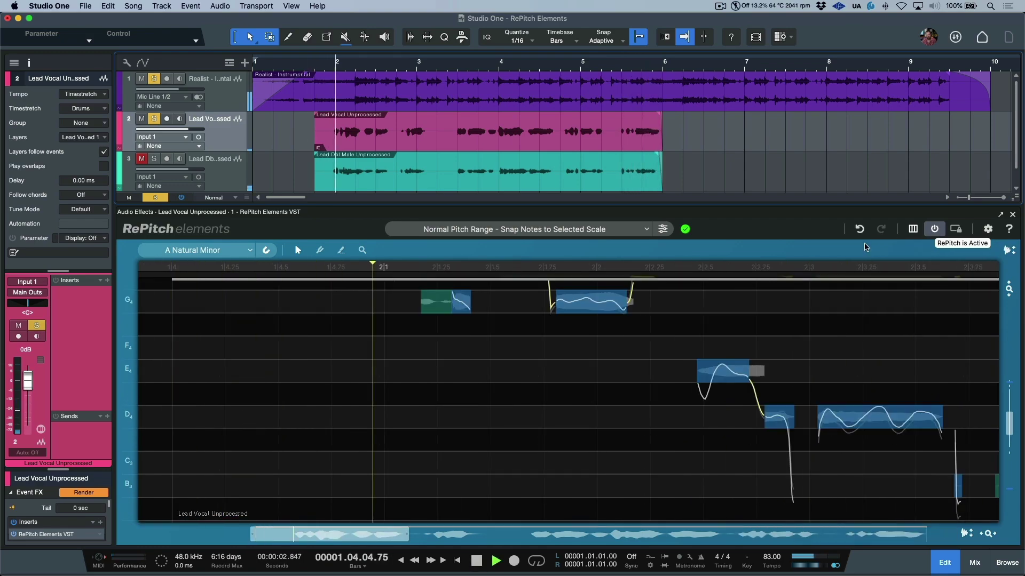
{"action": "scroll", "coordinate": [638, 347], "scroll_direction": "up", "scroll_amount": 2}
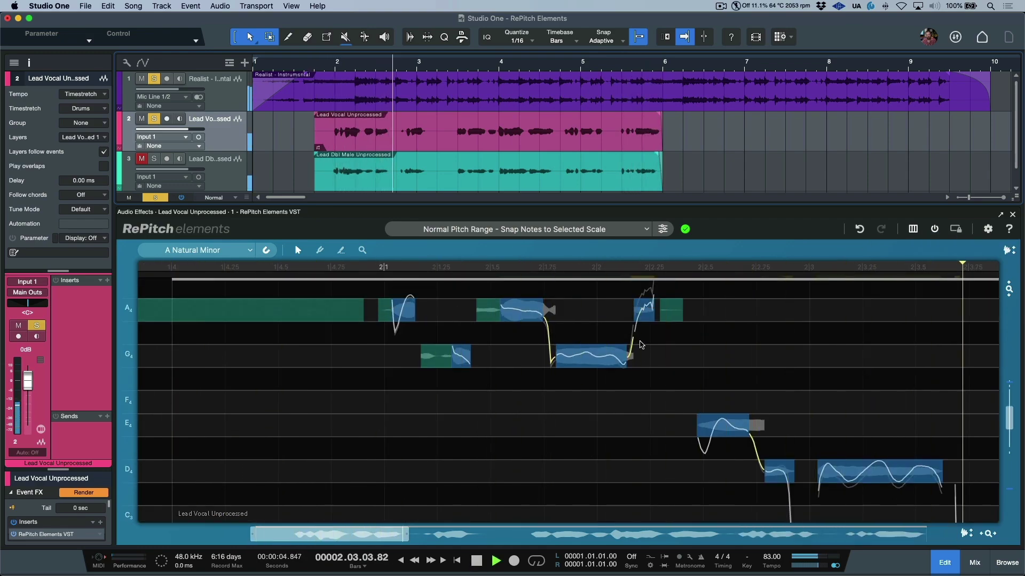